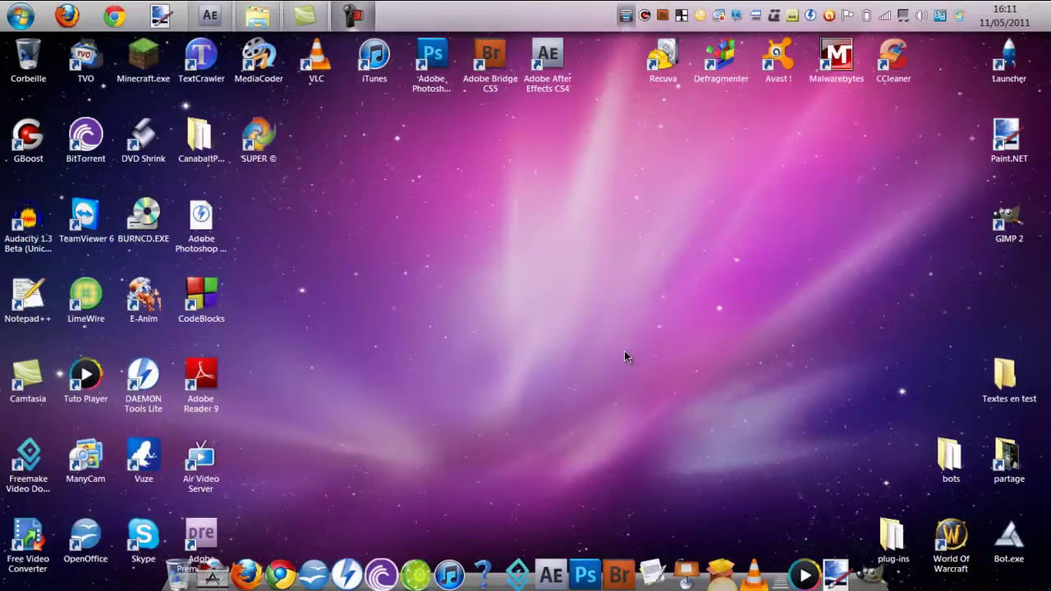
Bring the After Effects window, showing the empty untitled project, to the front
click(227, 15)
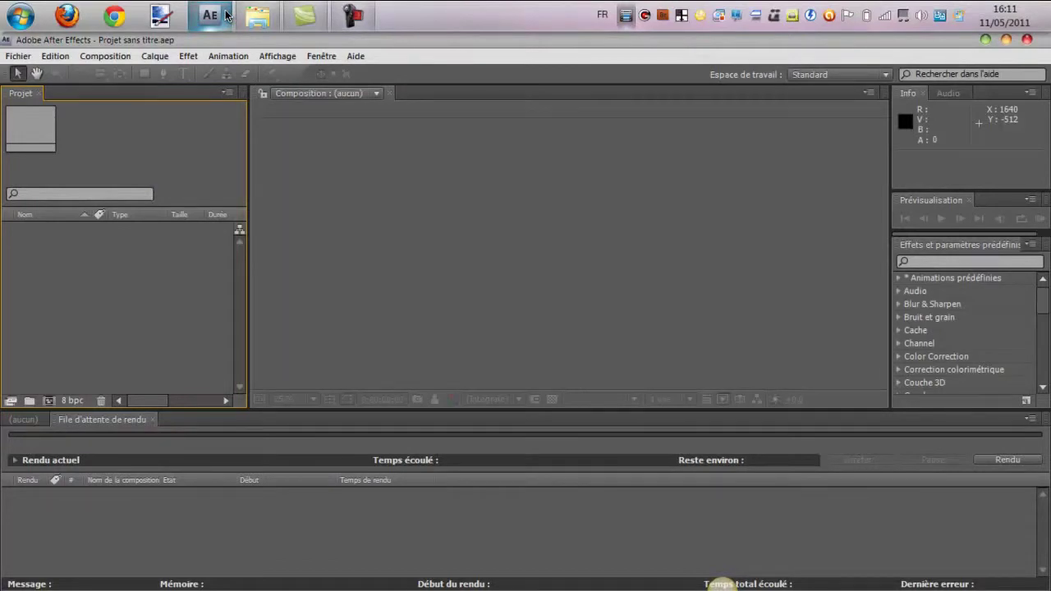
Import flingue.mov, flingue.mp3, fumée.mov, Sang.mov, sang.wav and suicide.mov from the Headshot tuto - Geekopack folder
click(257, 15)
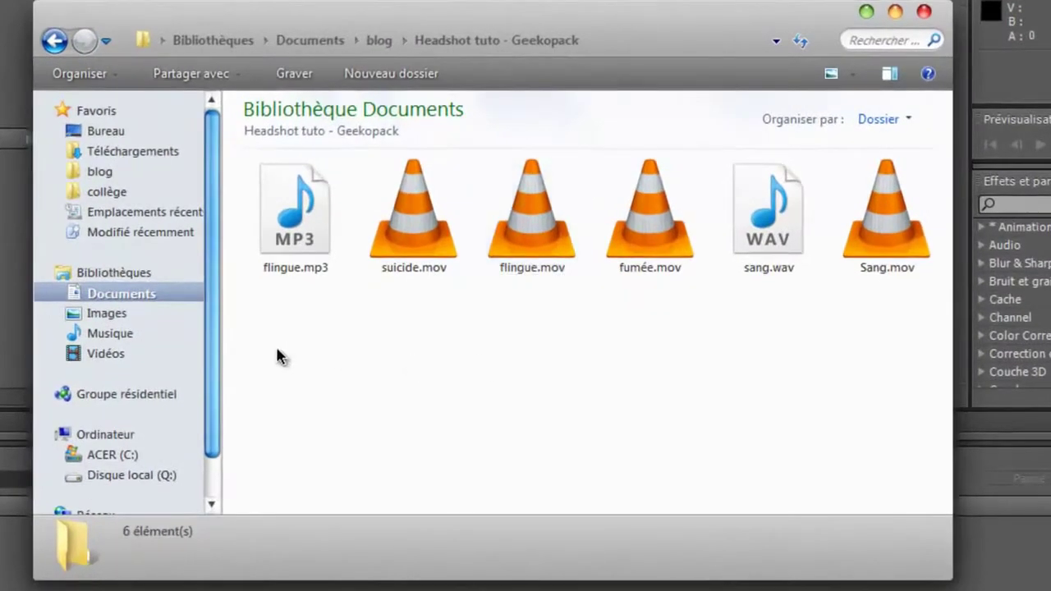
drag(275, 350, 883, 230)
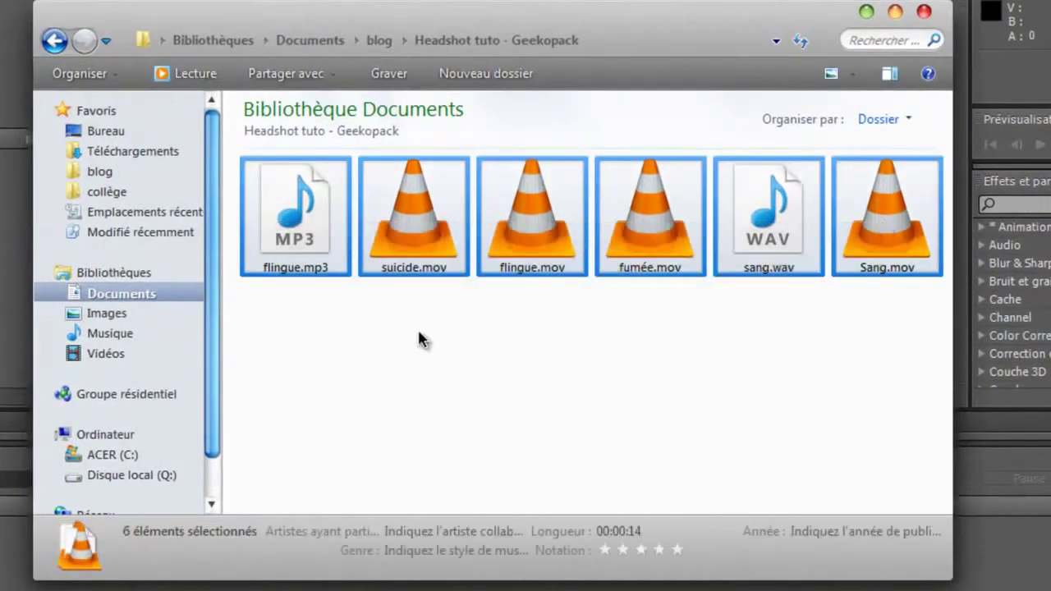
drag(318, 326, 858, 238)
click(642, 362)
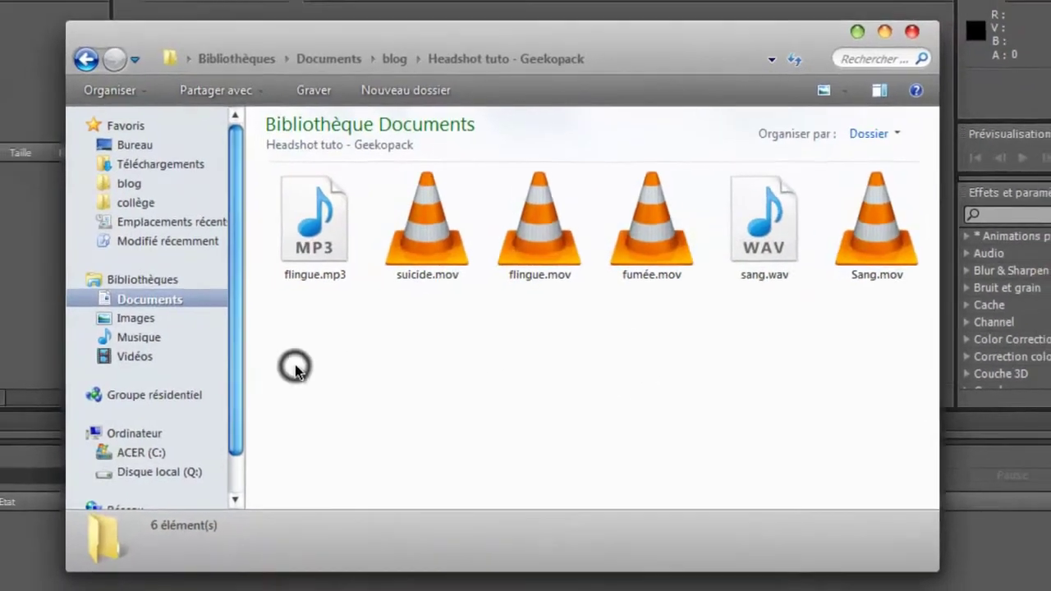
drag(291, 361, 874, 200)
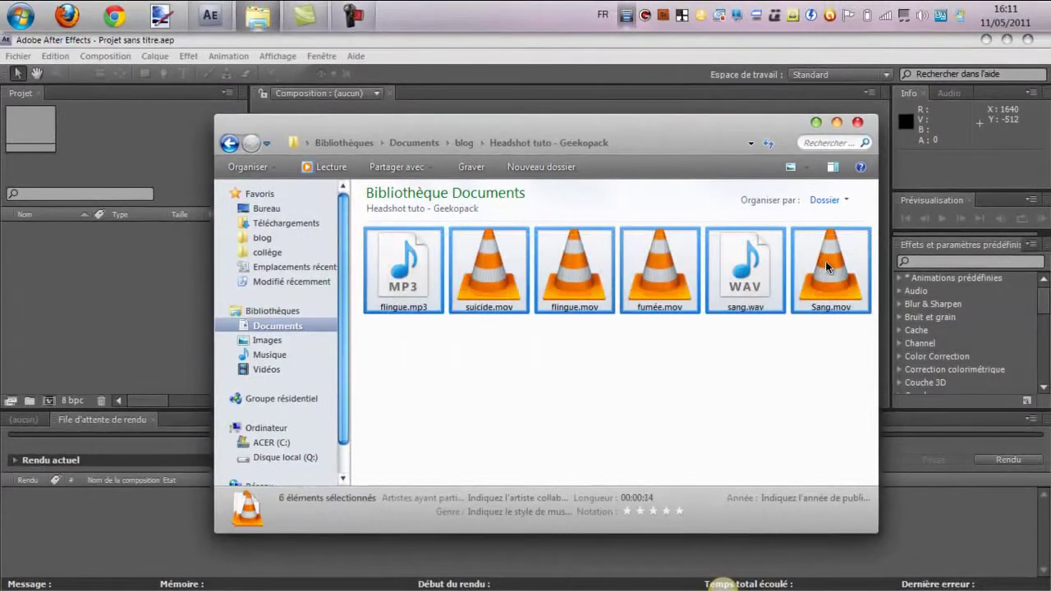
drag(825, 262, 122, 253)
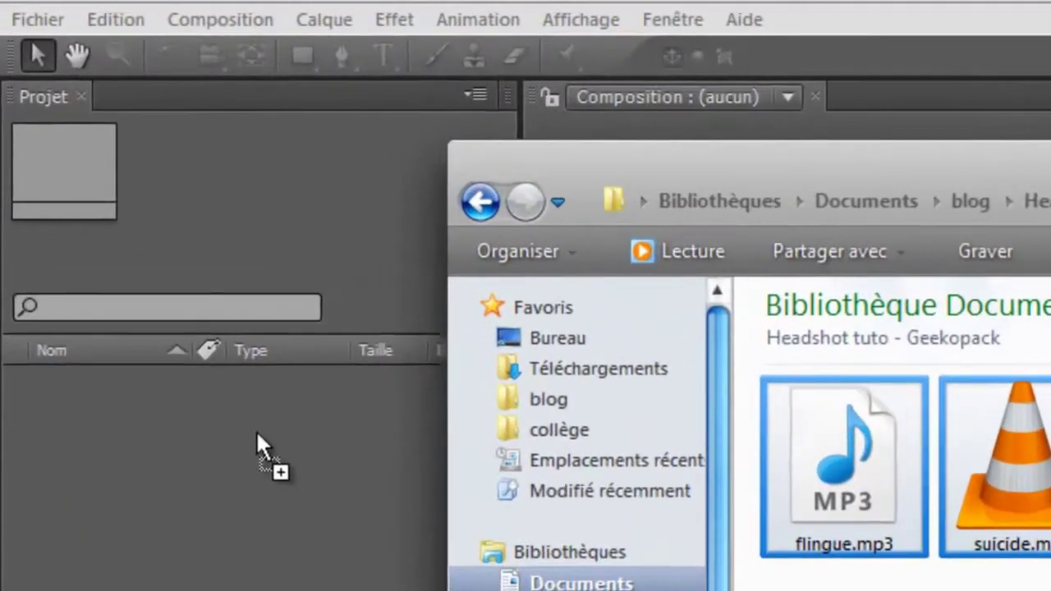
drag(256, 430, 256, 430)
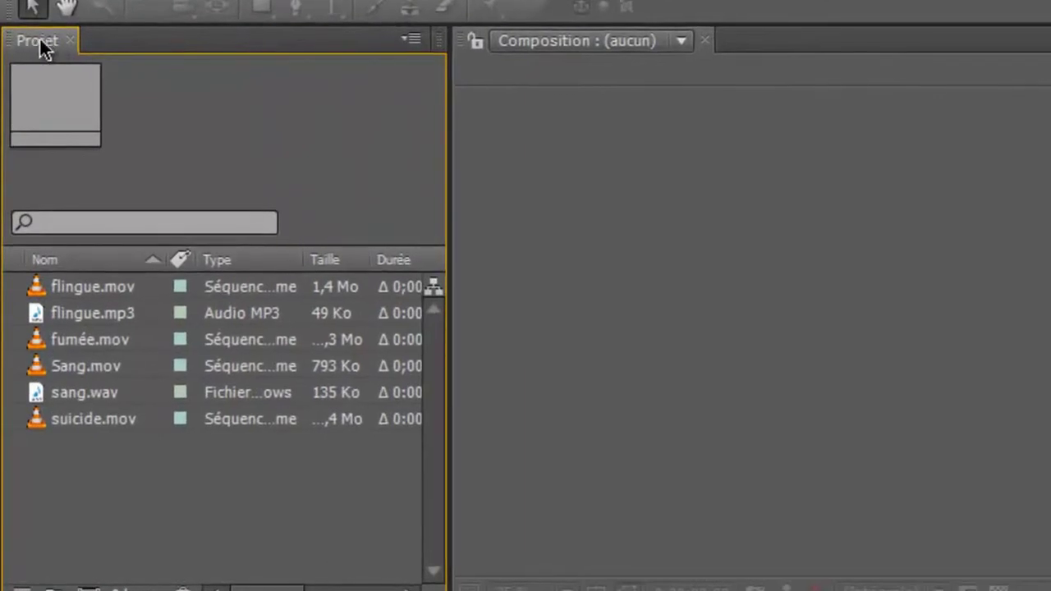
Deselect the six imported files and show the empty timeline instead of the render queue
drag(97, 491, 92, 268)
click(174, 478)
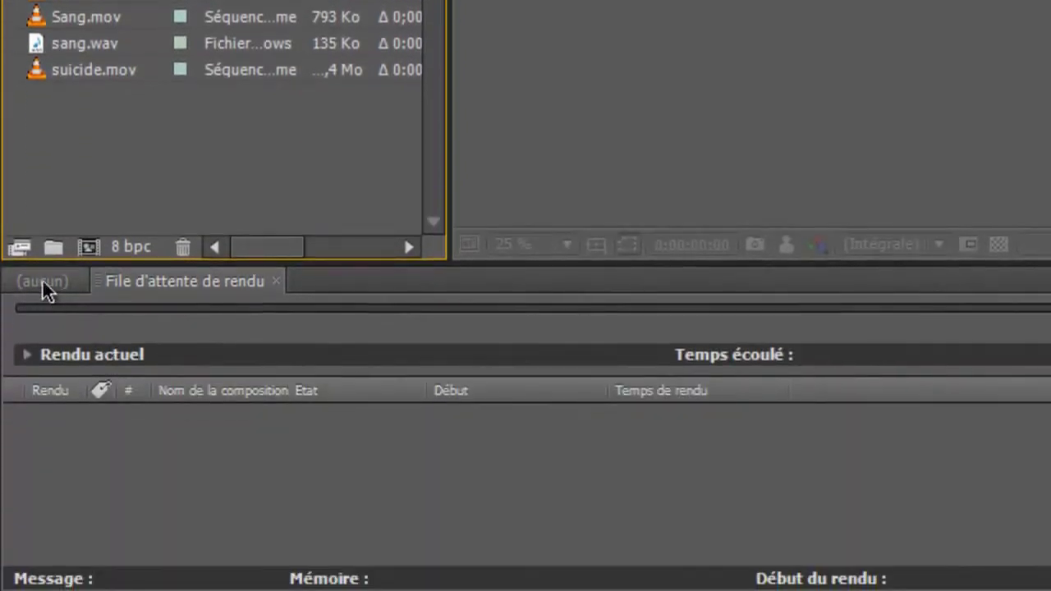
click(43, 281)
click(125, 280)
click(34, 281)
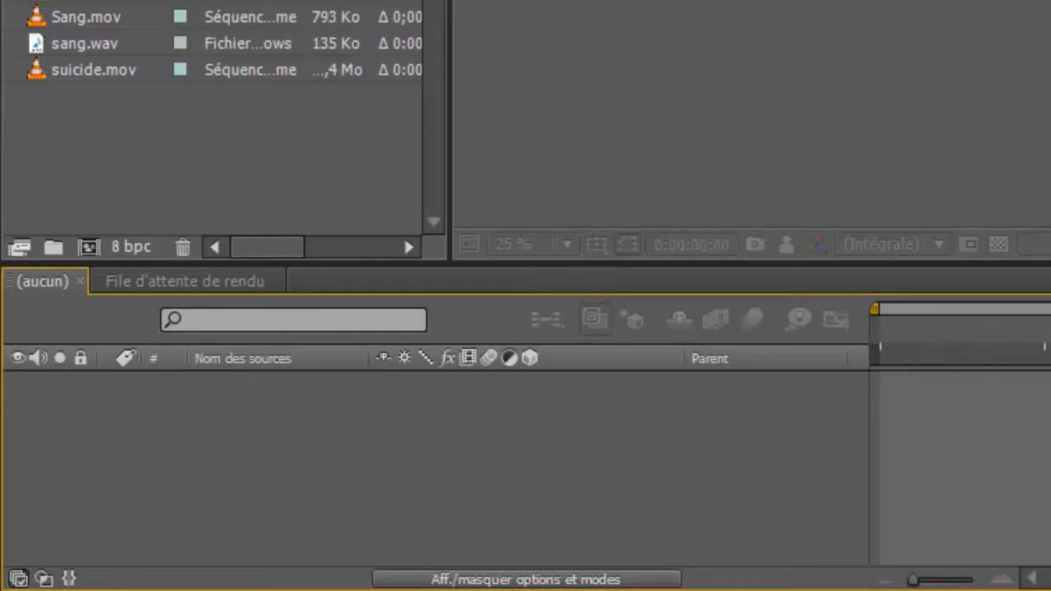
click(168, 289)
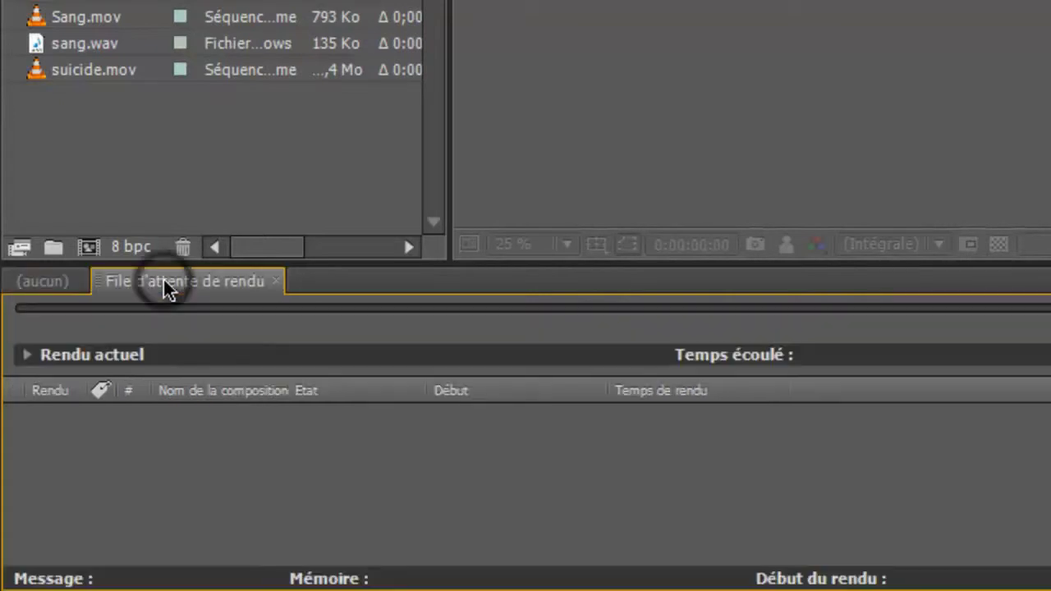
click(46, 282)
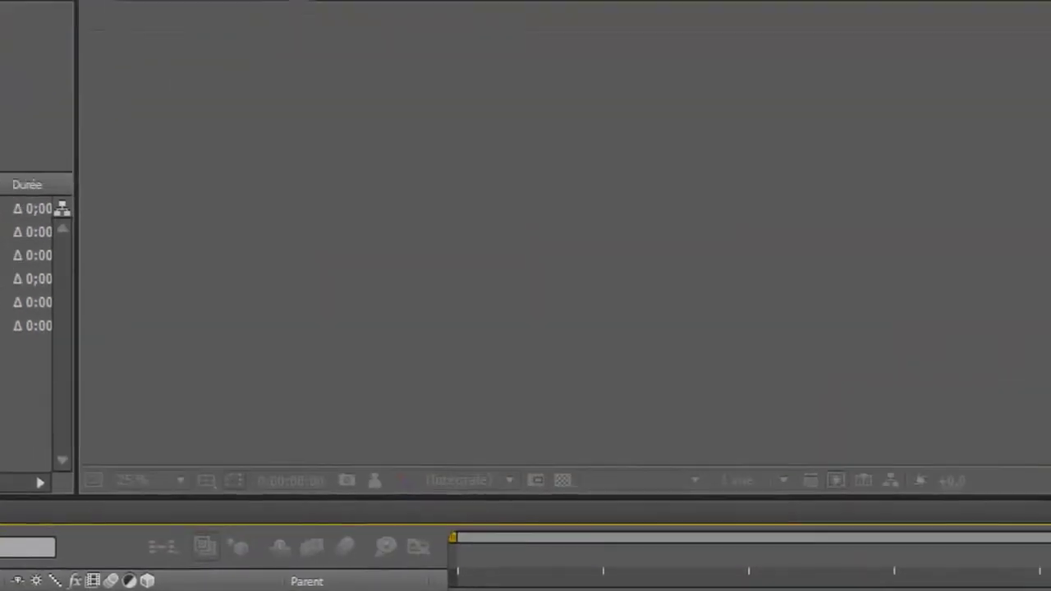
click(237, 123)
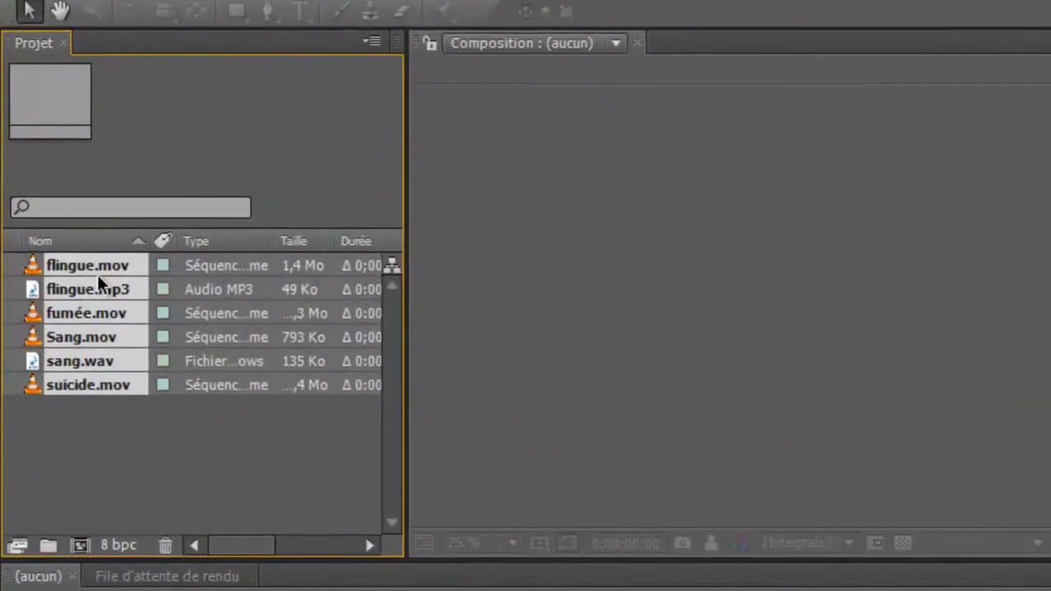
Build a new composition named suicide from the suicide.mov clip
click(87, 393)
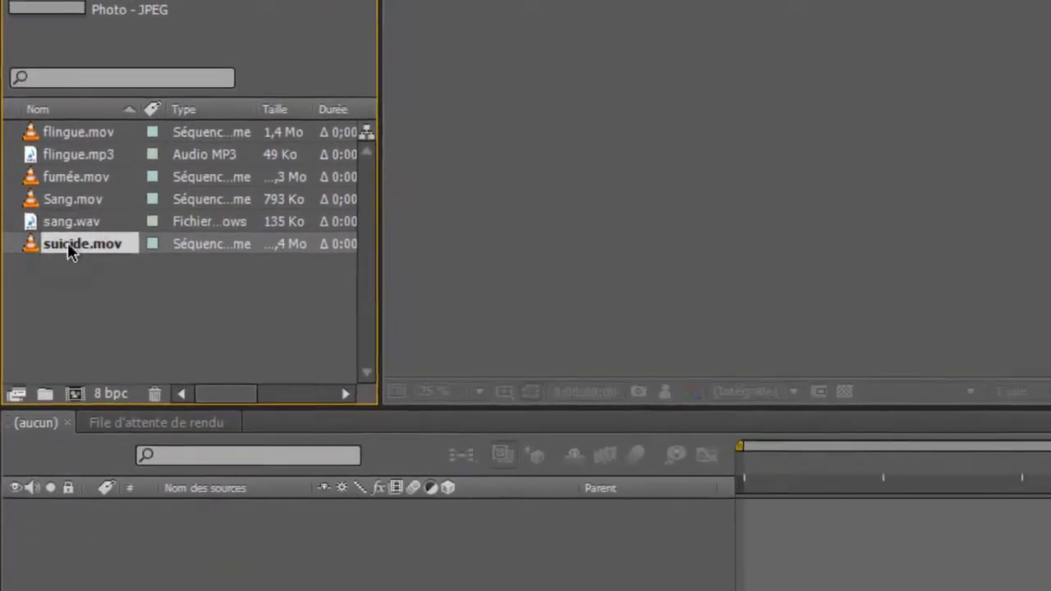
drag(72, 284, 101, 366)
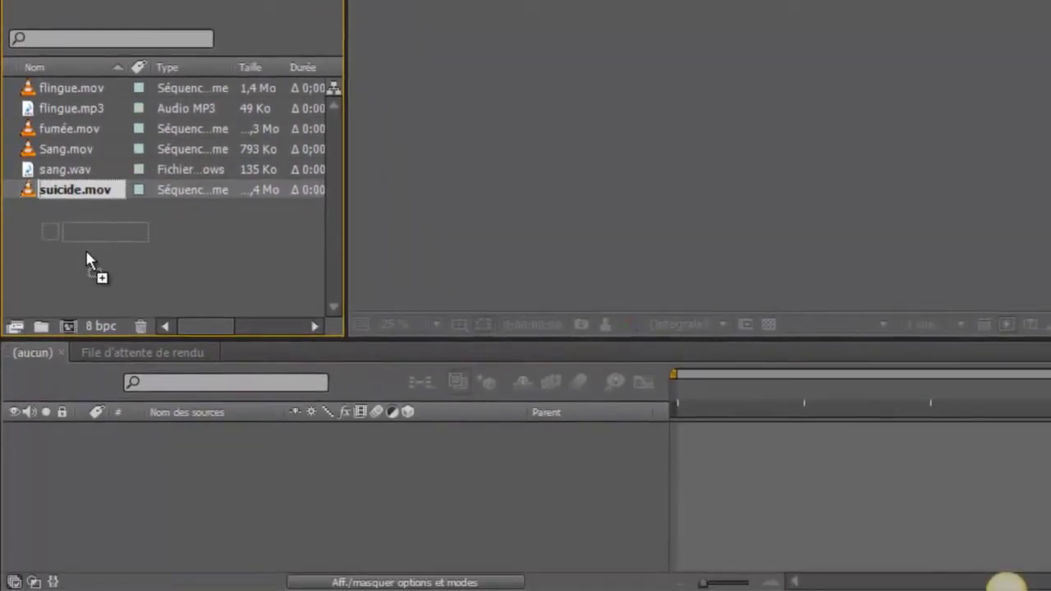
drag(86, 252, 66, 343)
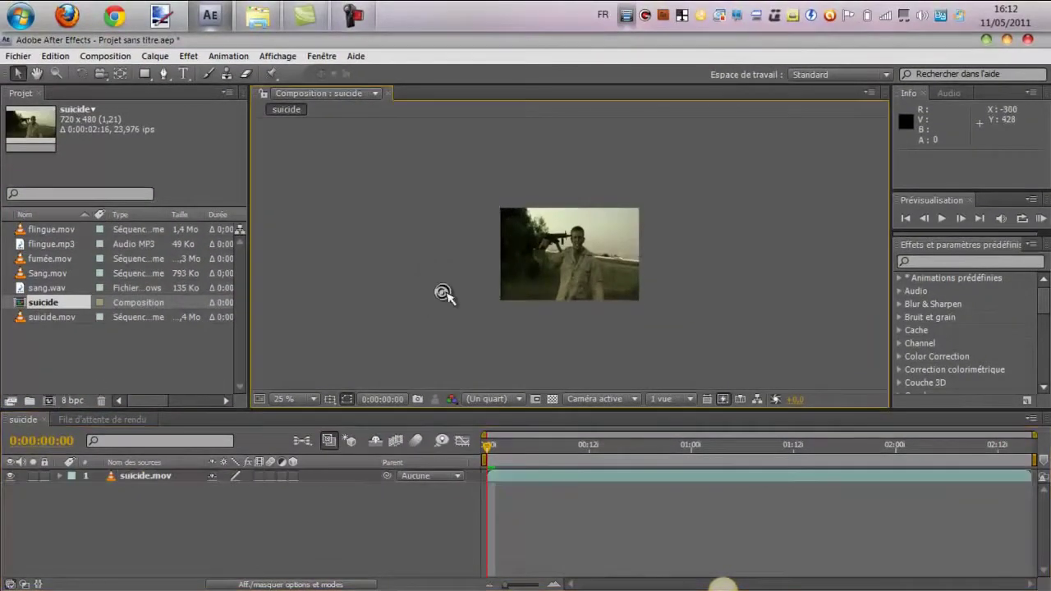
Set the viewer to 50% zoom with half resolution and play the composition back
click(444, 294)
click(442, 293)
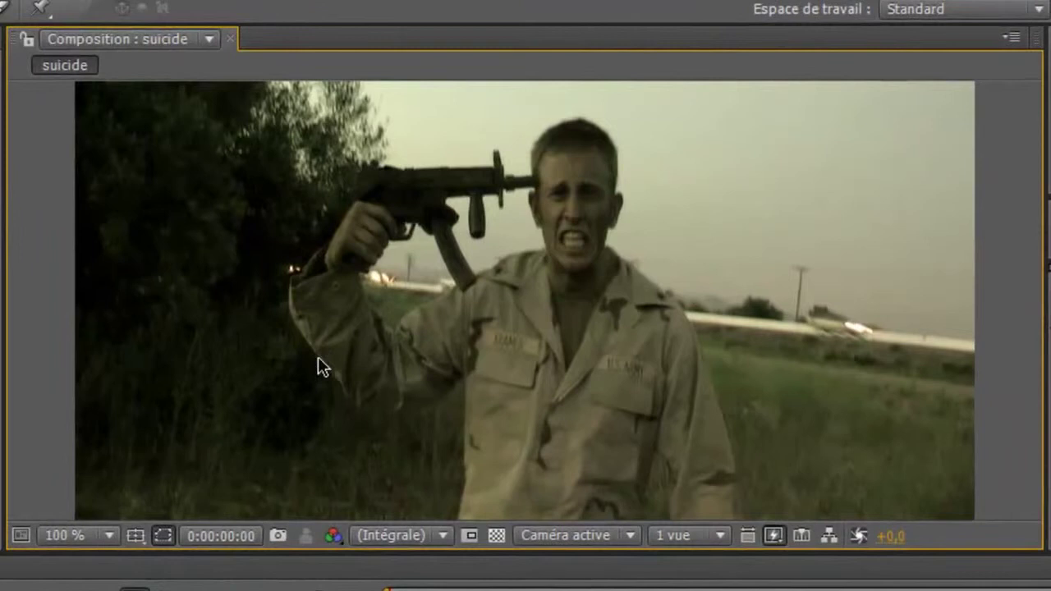
alt+click(321, 364)
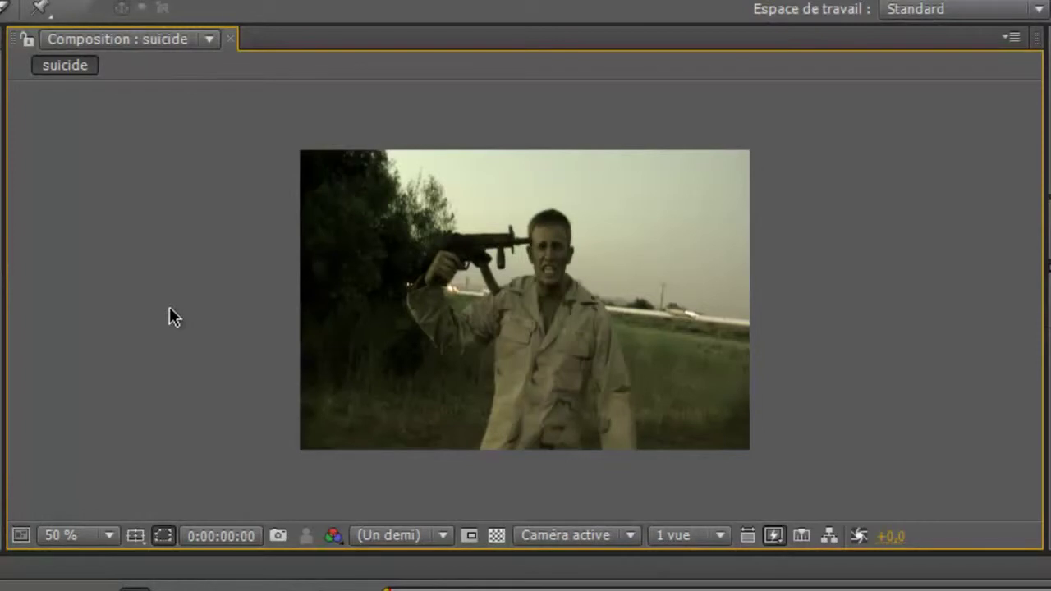
key(space)
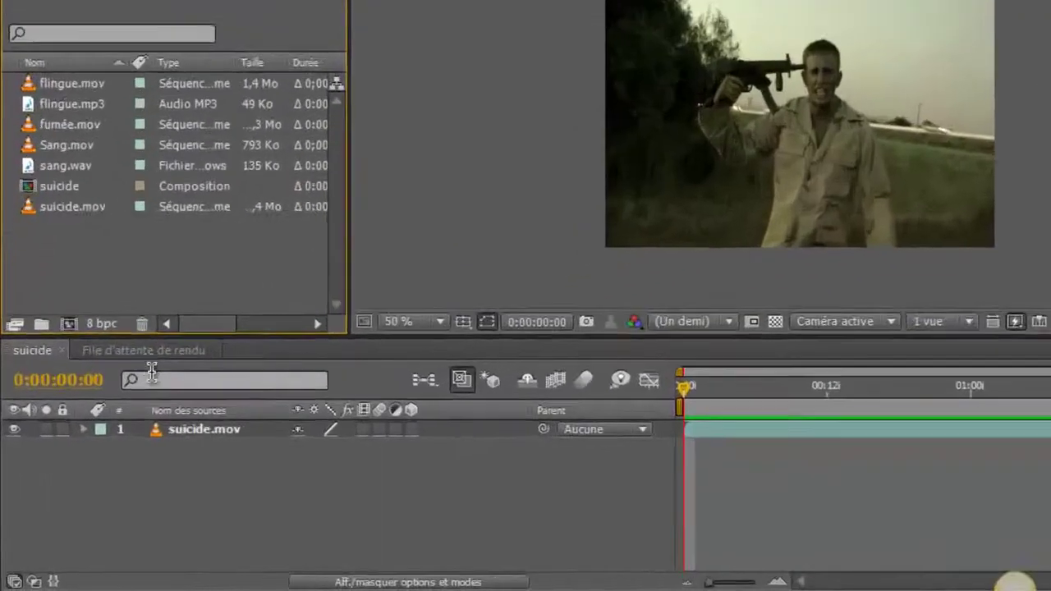
click(144, 475)
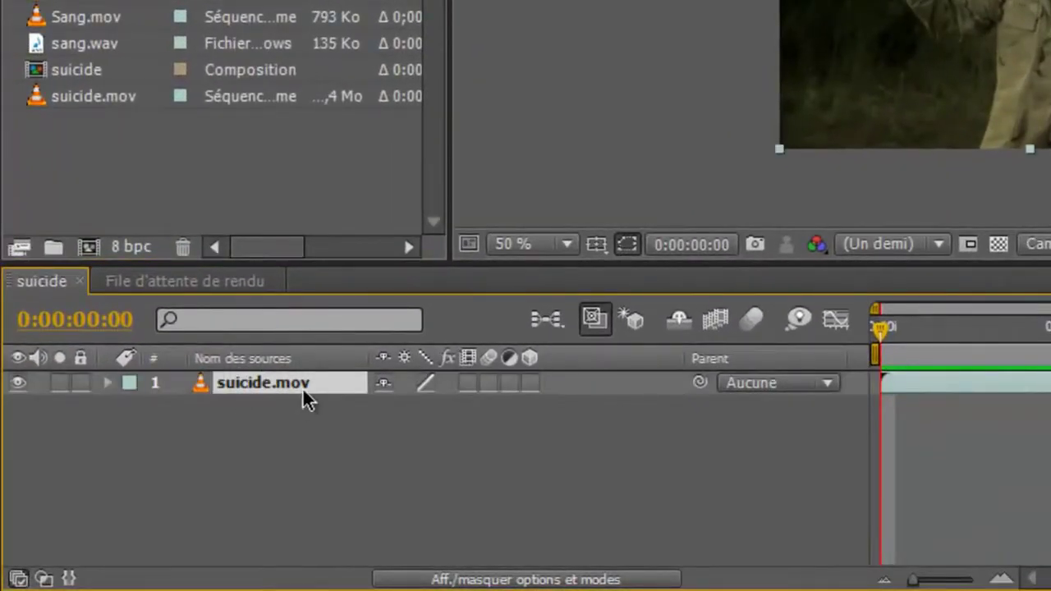
right_click(302, 388)
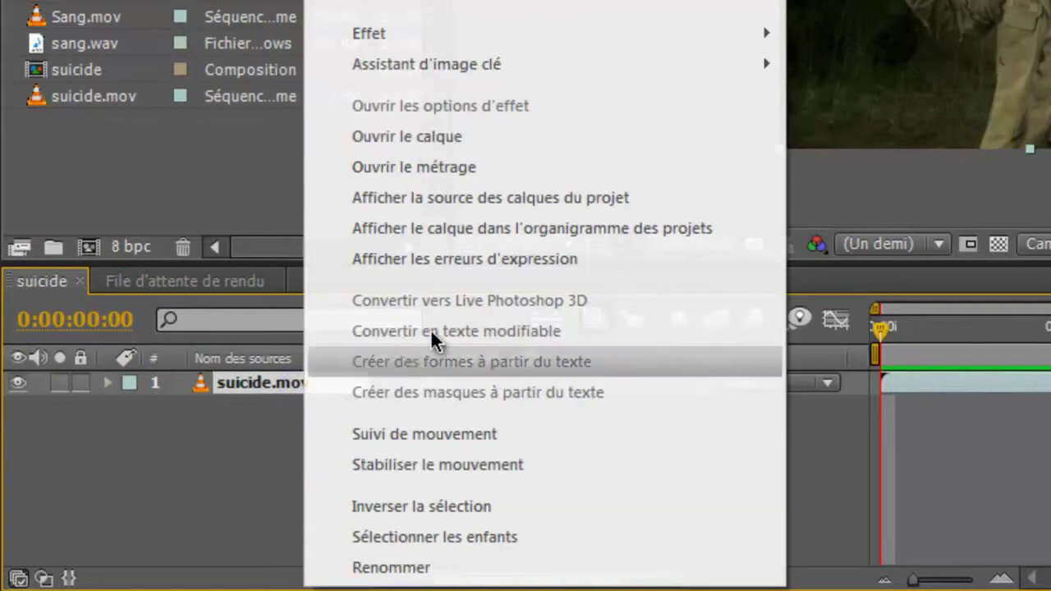
click(208, 429)
click(249, 392)
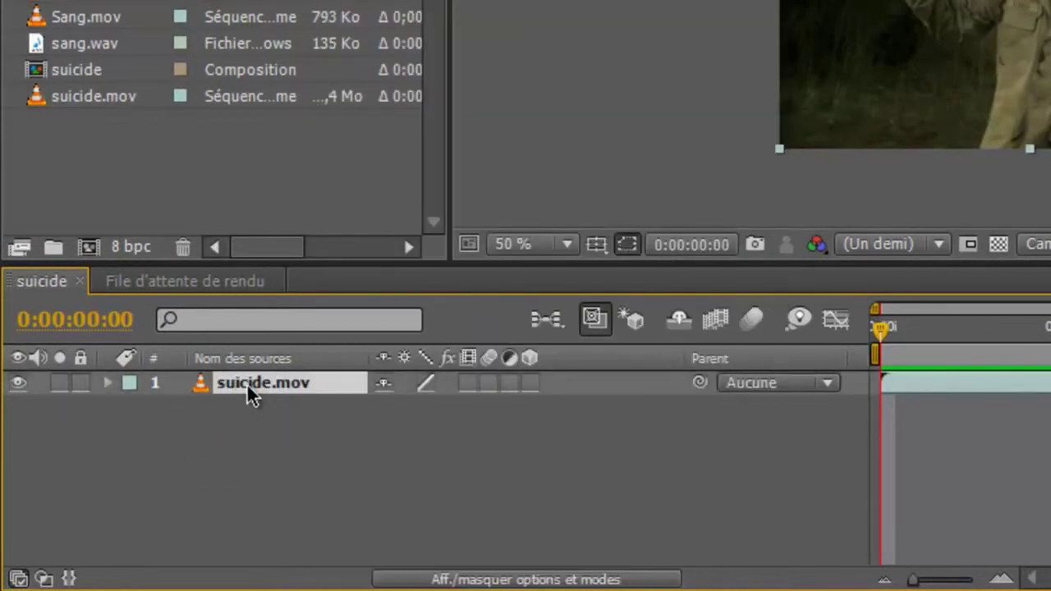
key(ctrl+d)
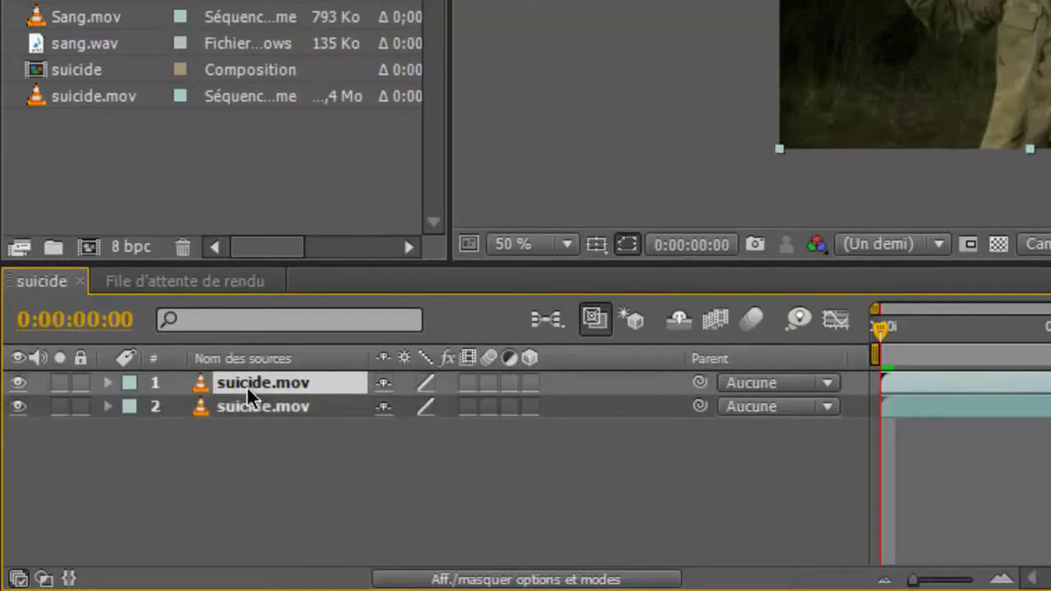
click(251, 401)
right_click(278, 385)
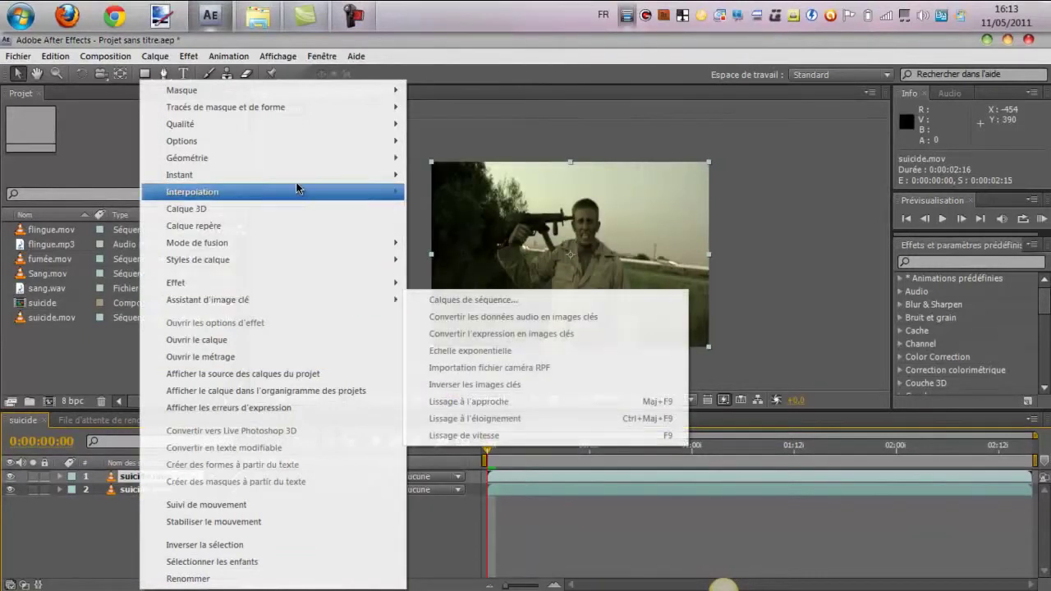
click(105, 554)
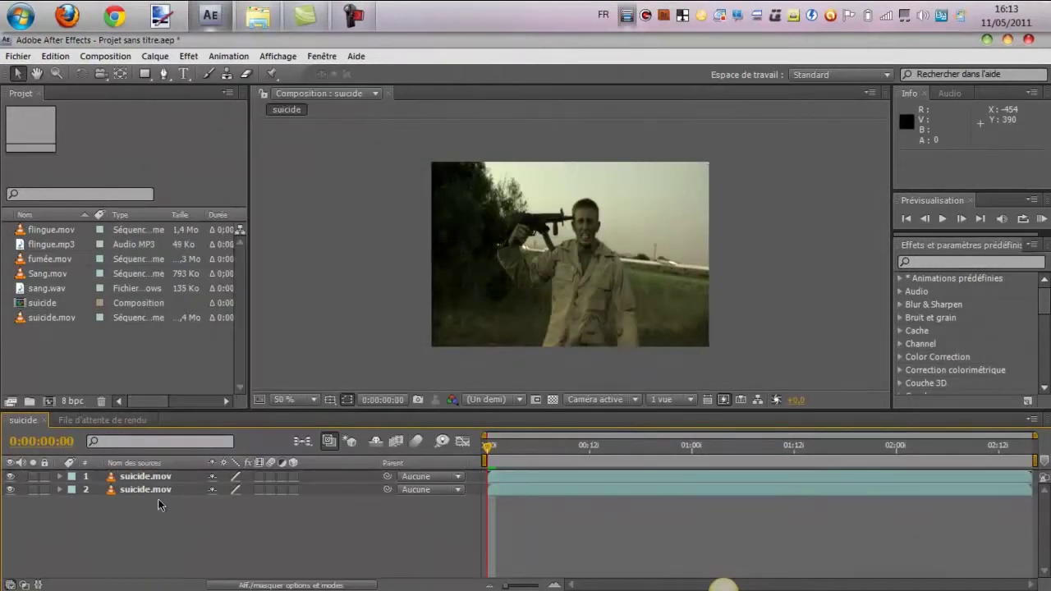
click(160, 480)
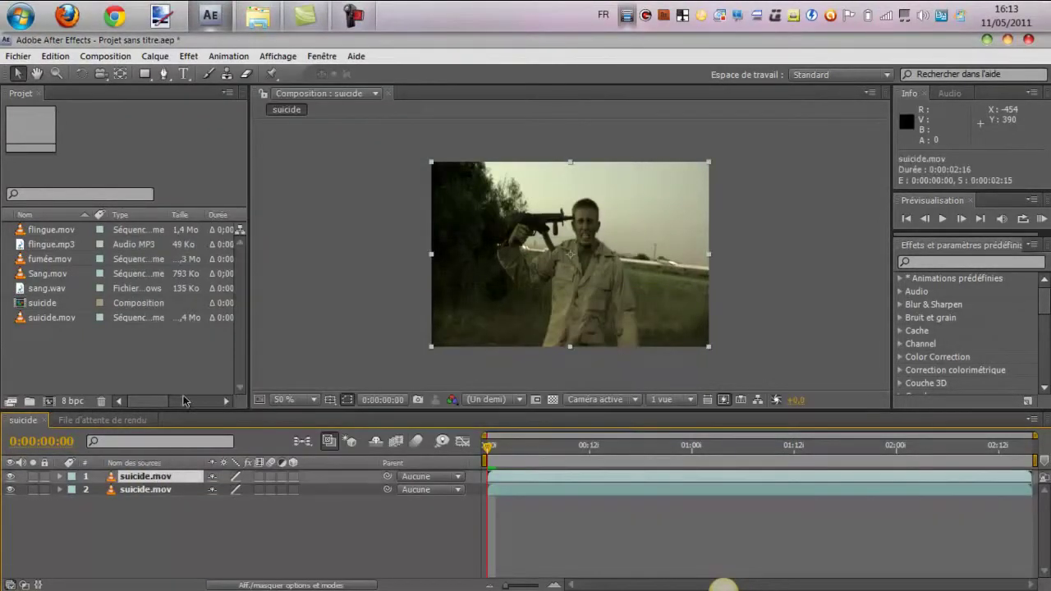
click(154, 56)
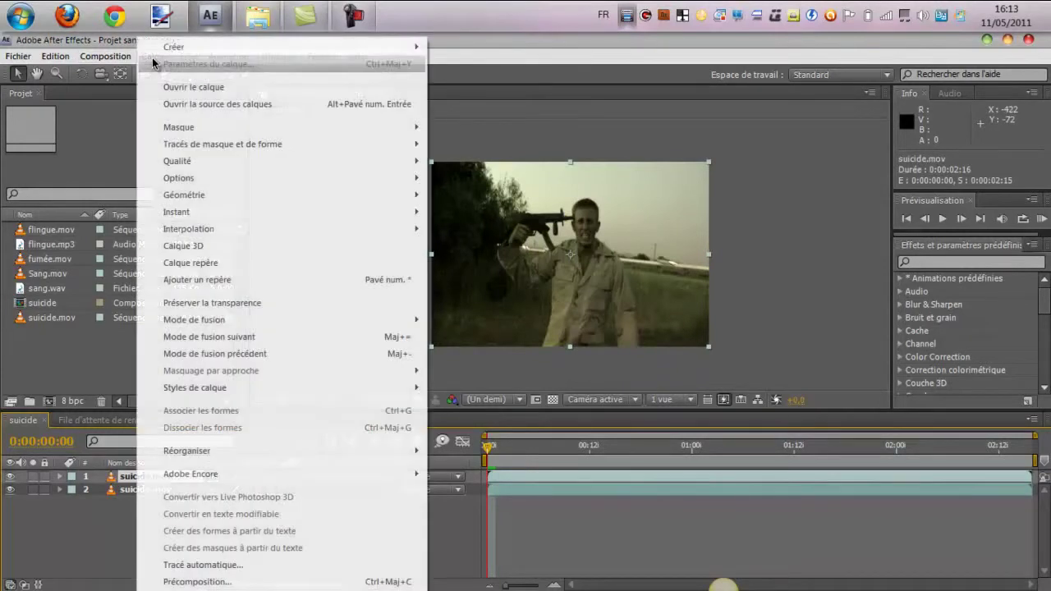
click(91, 536)
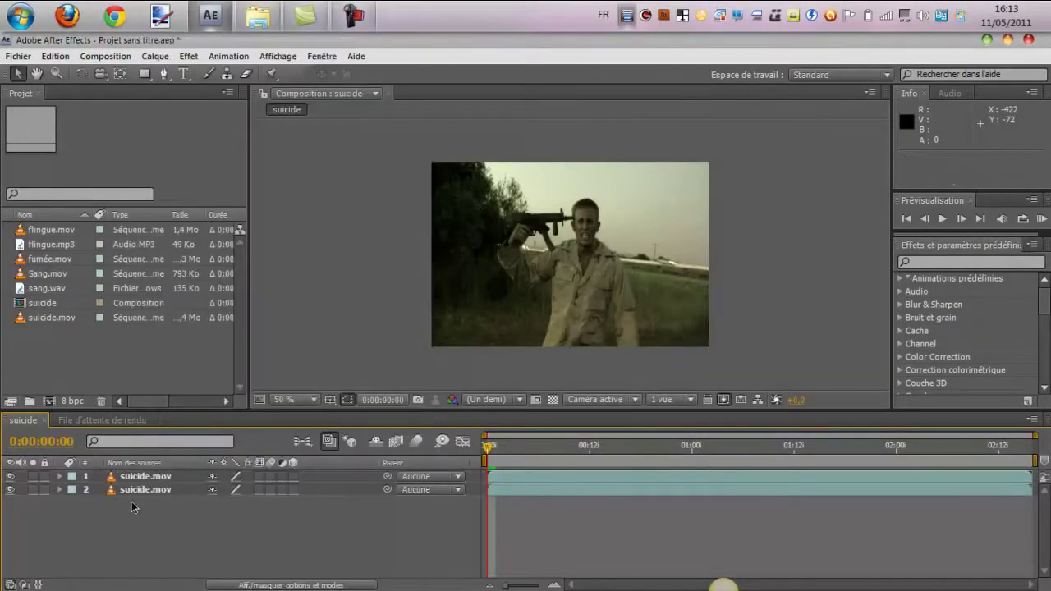
click(160, 489)
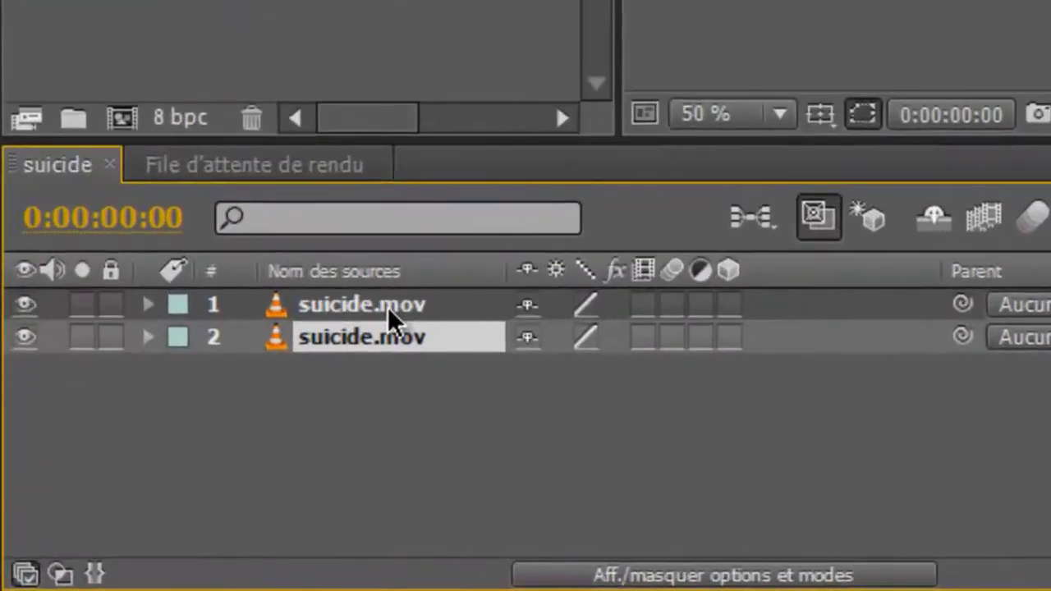
shift+click(388, 307)
click(386, 383)
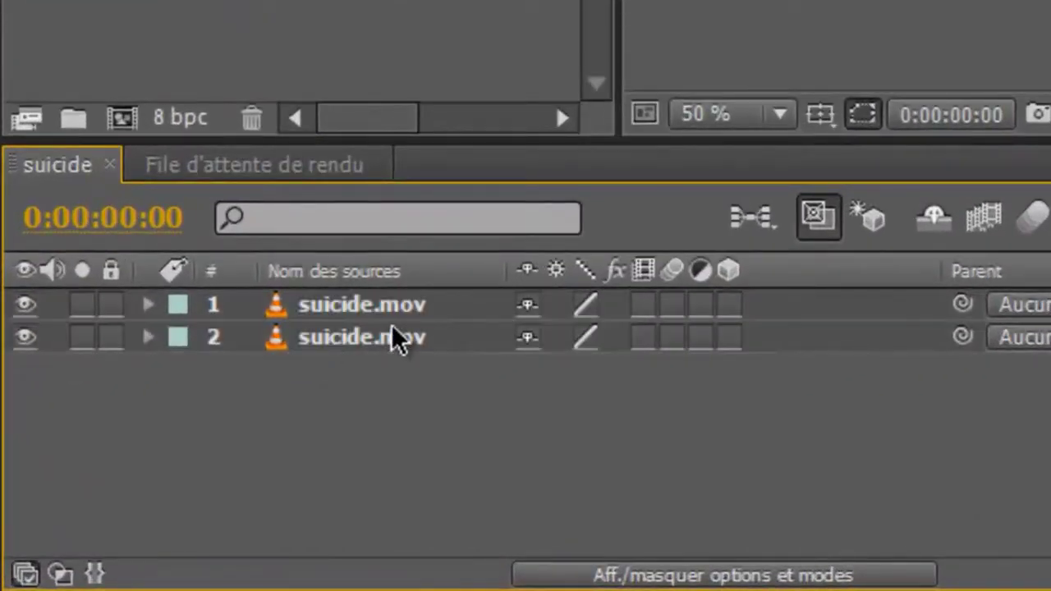
click(403, 304)
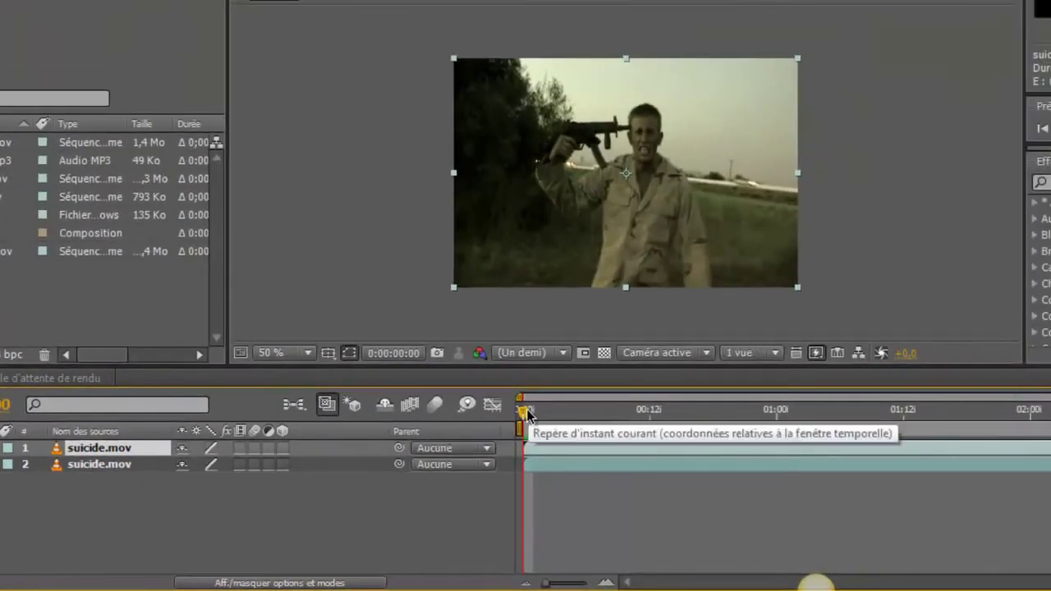
Freeze the top suicide.mov layer on the empty-field frame using Calque > Instant > Geler l'image
drag(527, 413, 1043, 408)
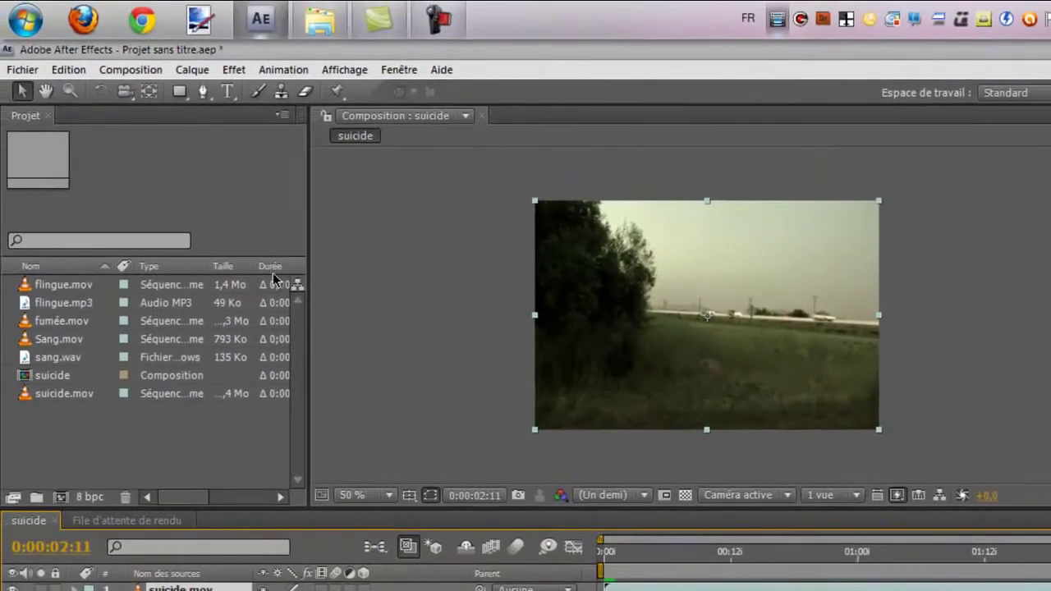
click(131, 24)
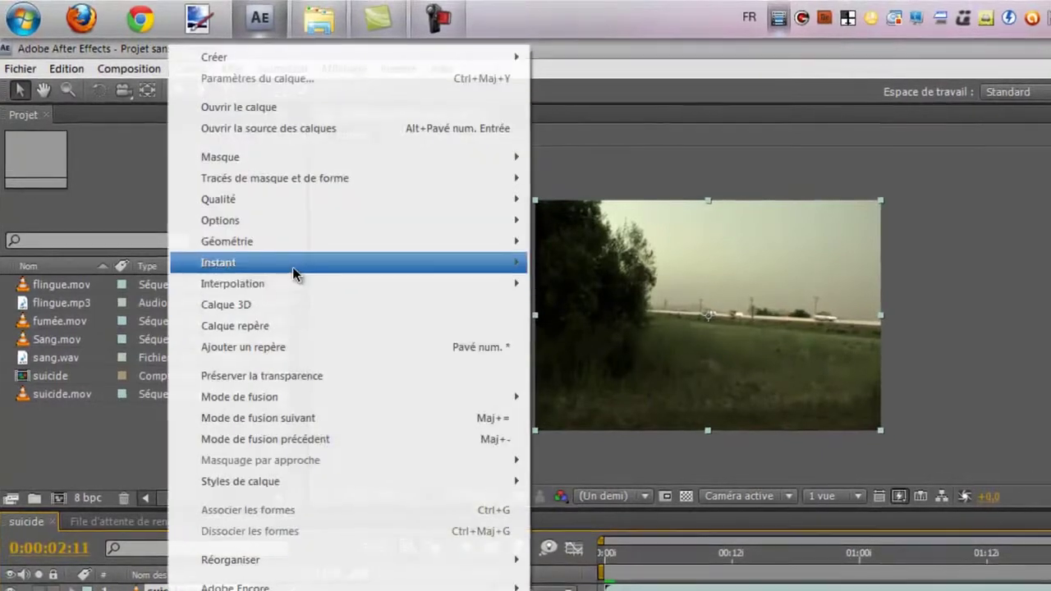
mouse_move(242, 263)
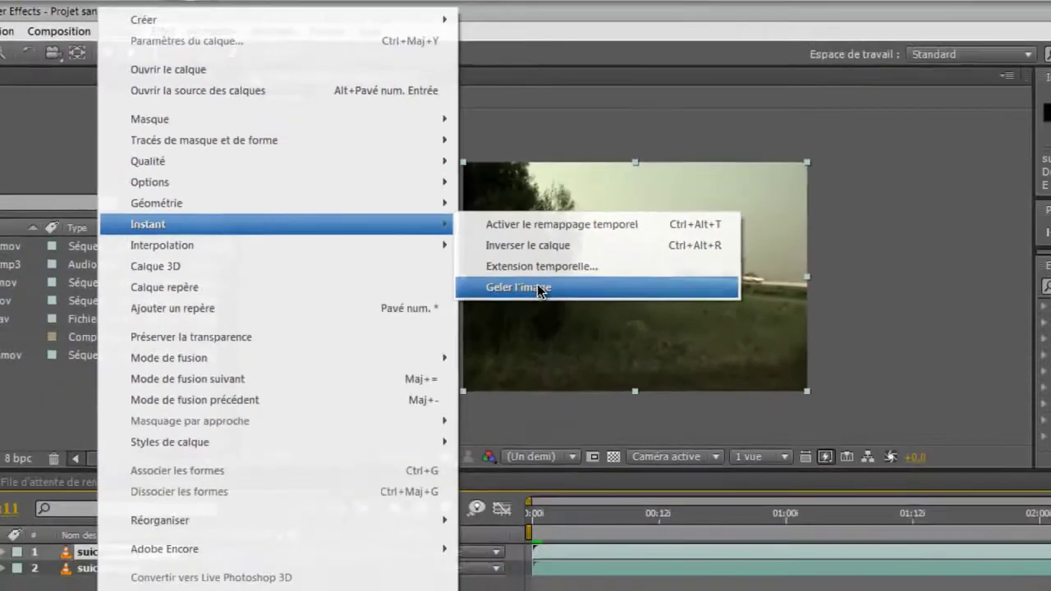
click(659, 350)
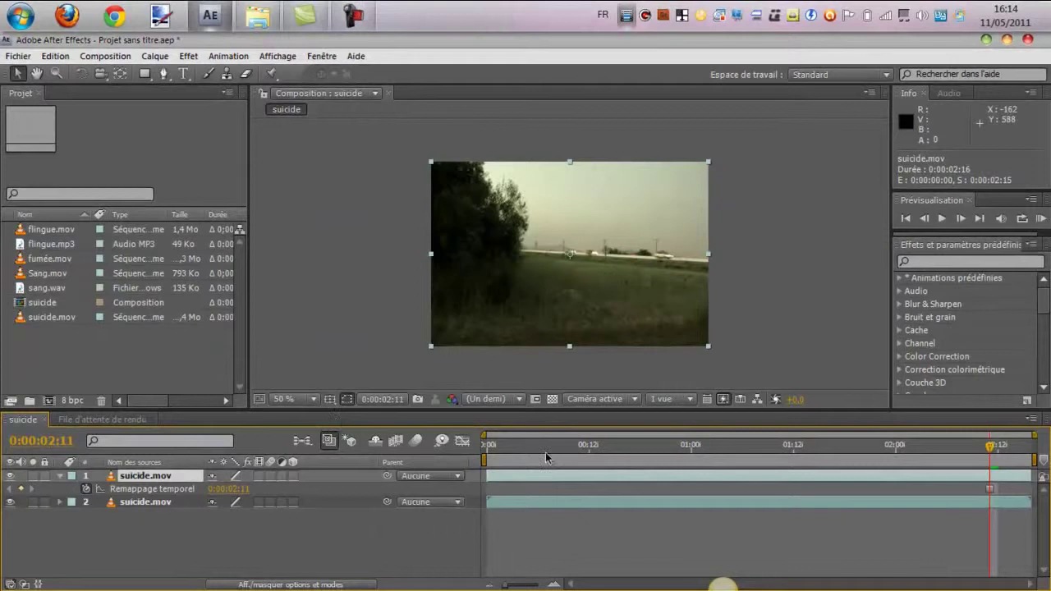
Scrub back through the clip to check the frozen layer at 0:00:00:16 and 0:00:01:04
drag(990, 448, 591, 450)
click(624, 448)
click(724, 448)
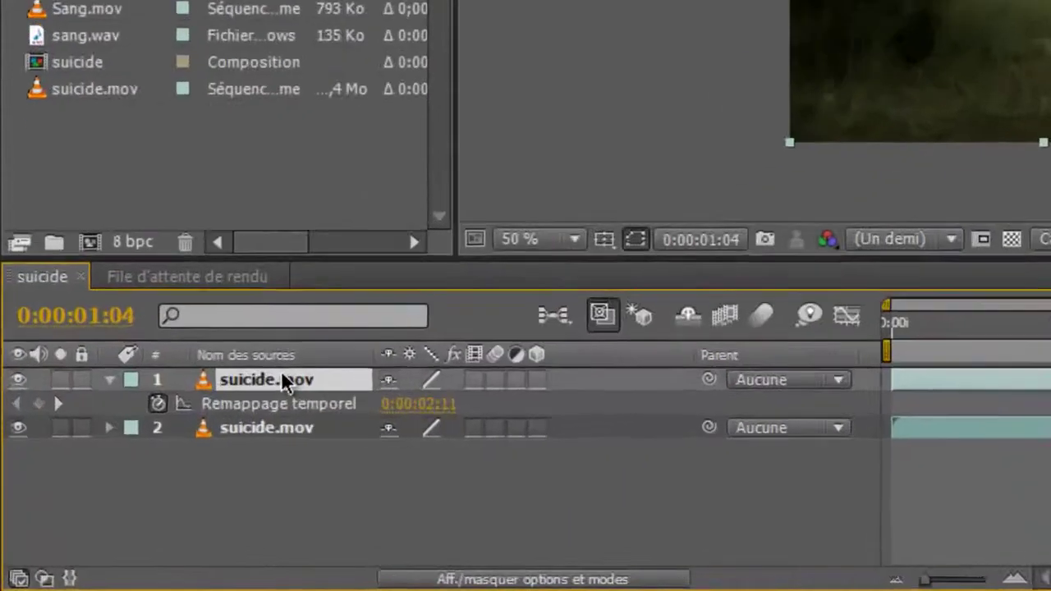
Lower the top suicide.mov layer's Opacité from 69% to about 33%
key(t)
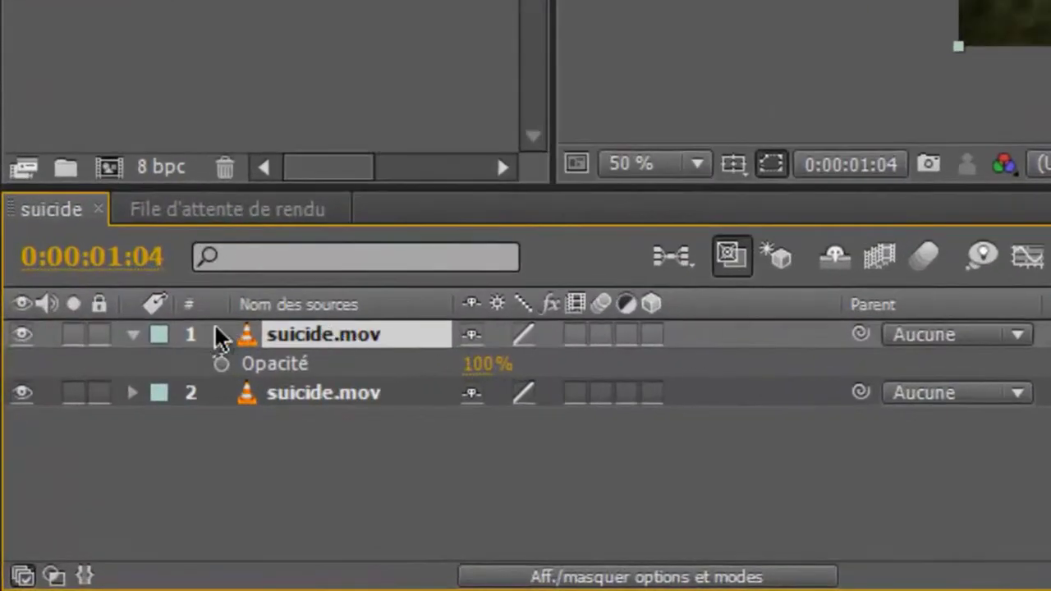
click(133, 335)
click(133, 334)
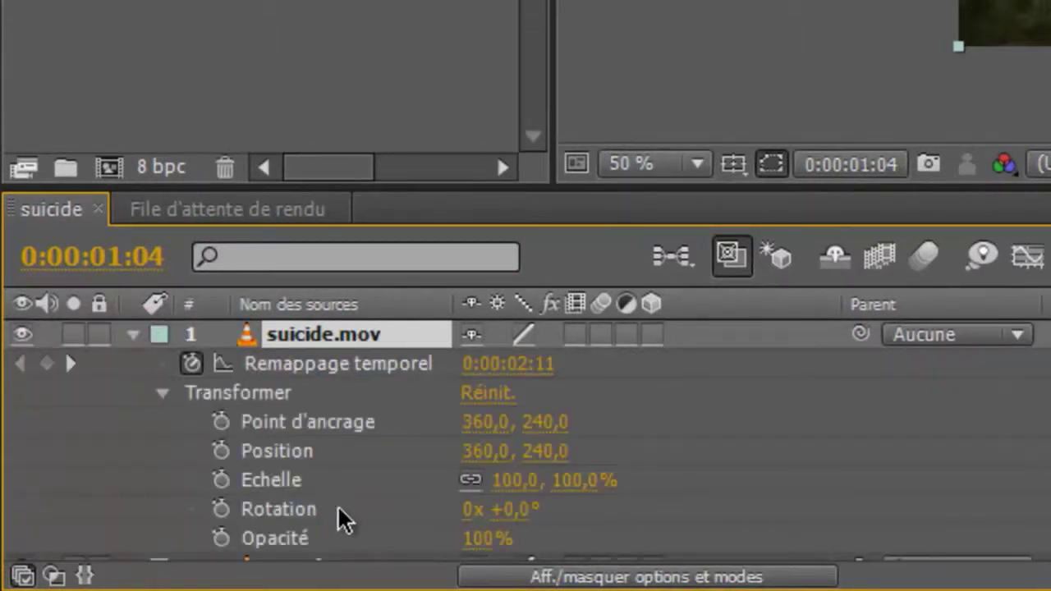
click(279, 535)
click(132, 336)
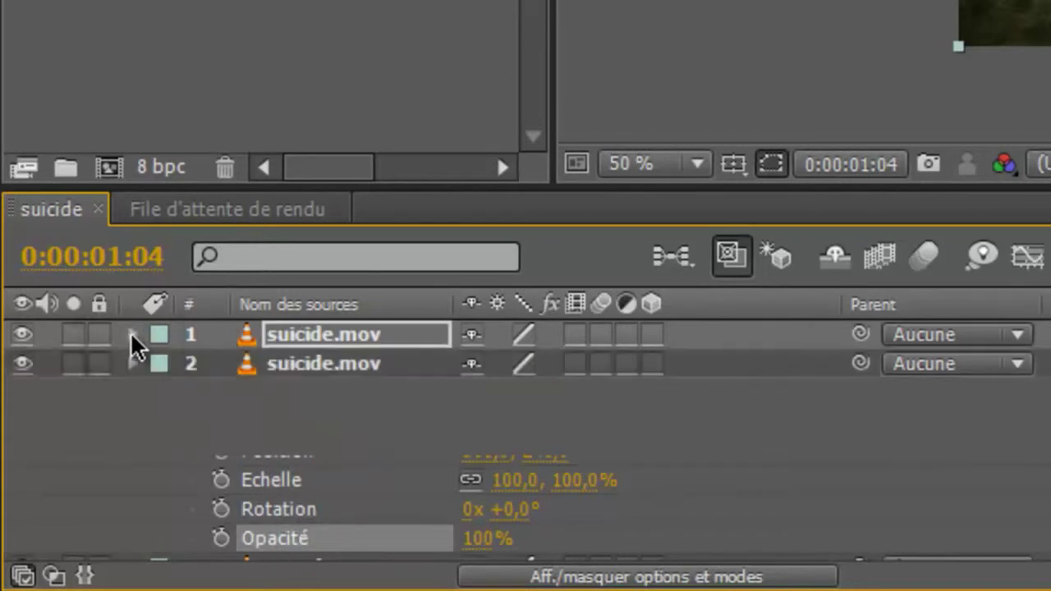
key(t)
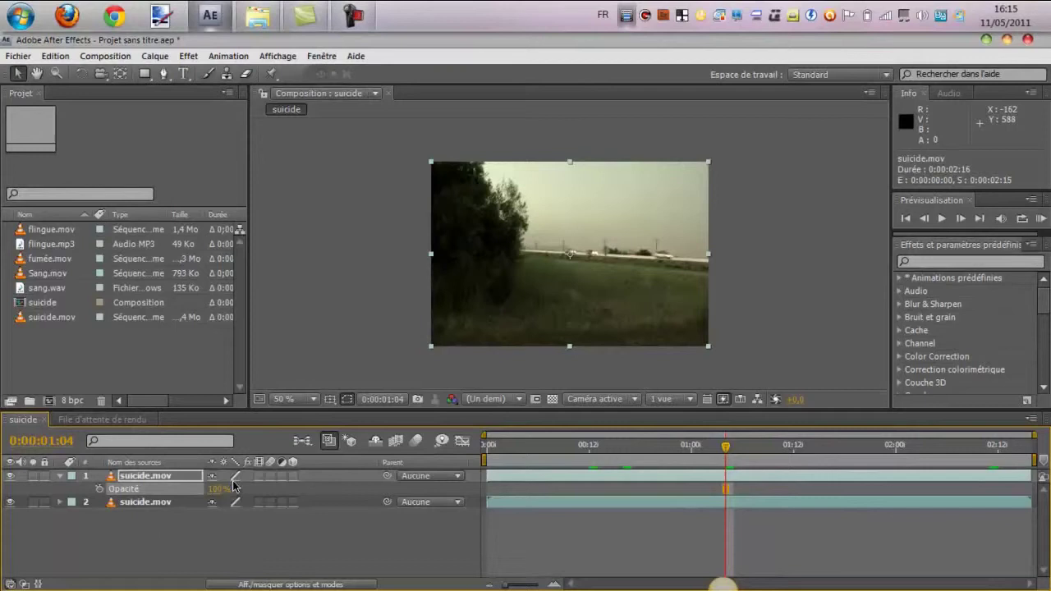
drag(220, 490, 194, 485)
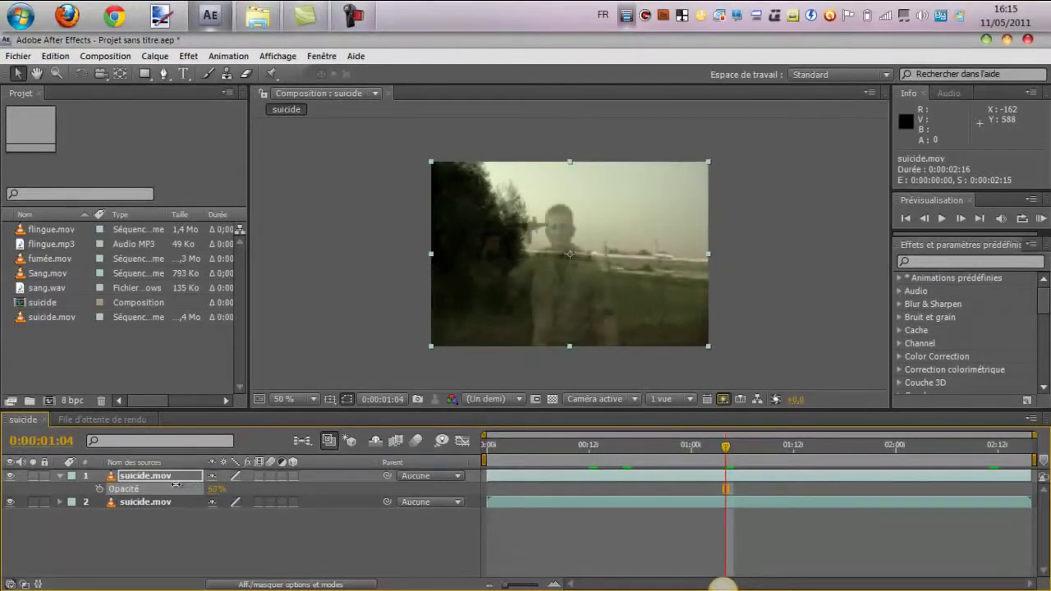
drag(174, 484, 163, 486)
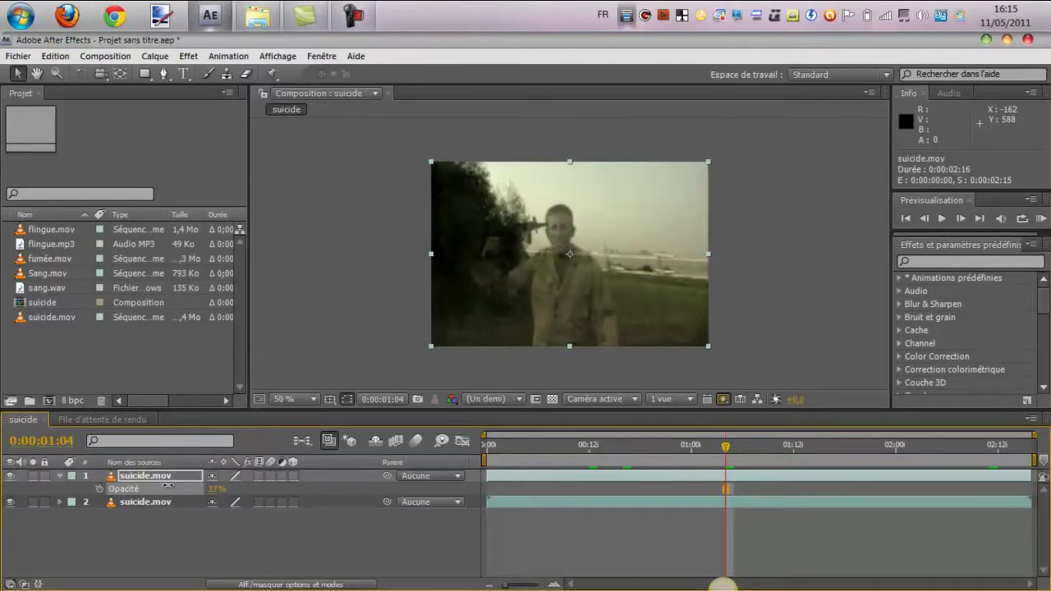
Reselect the top layer and scrub the first frames to preview the semi-transparent blend
click(189, 517)
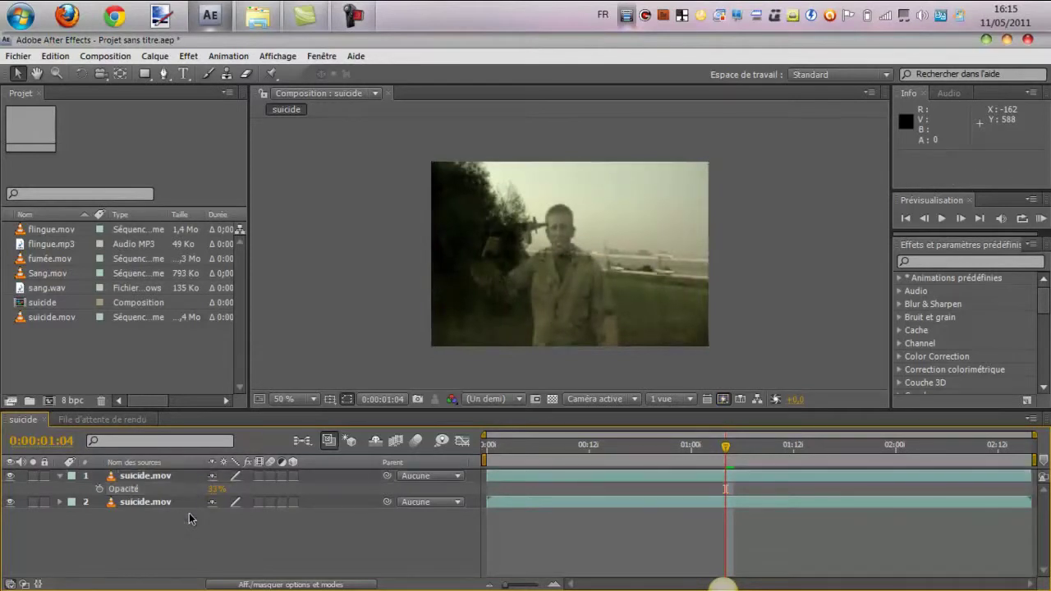
click(154, 505)
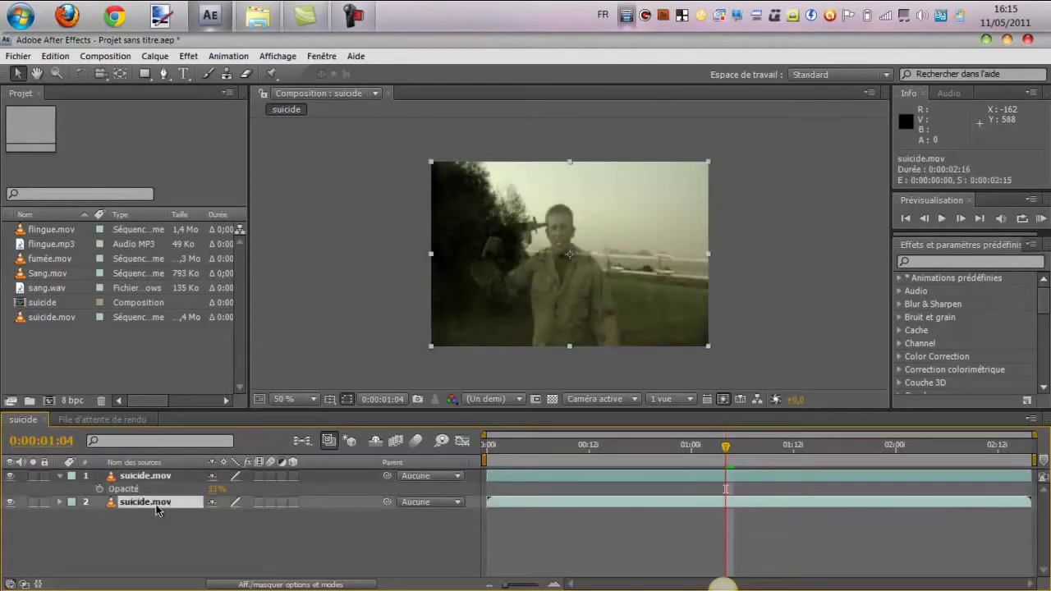
click(156, 475)
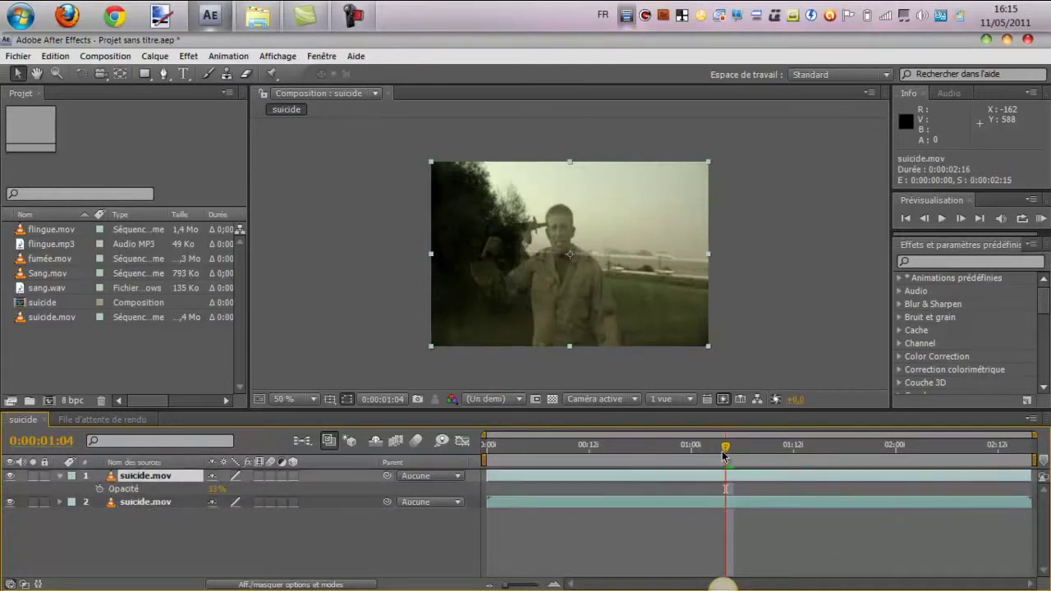
drag(725, 448, 444, 443)
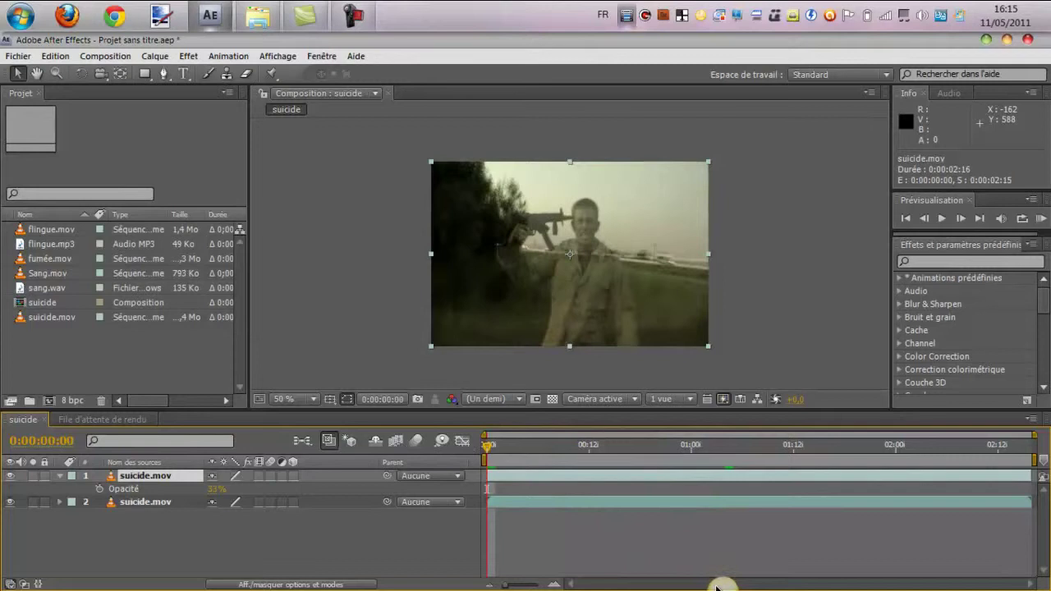
drag(486, 449, 472, 427)
Create null object Nul 1 via Créer > Objet nul, then select the bottom suicide.mov layer
click(353, 513)
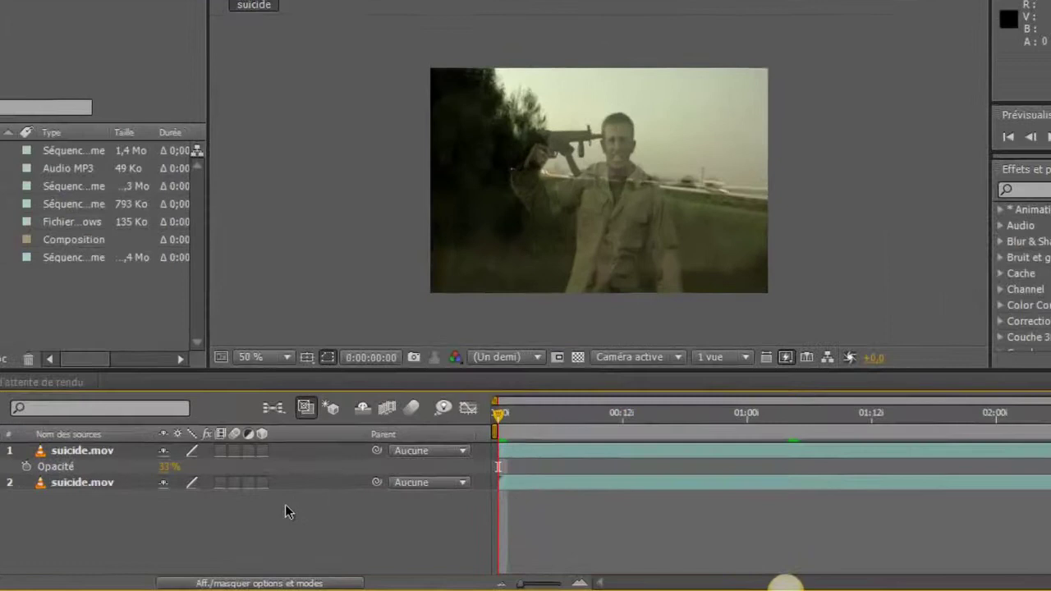
right_click(285, 513)
mouse_move(332, 412)
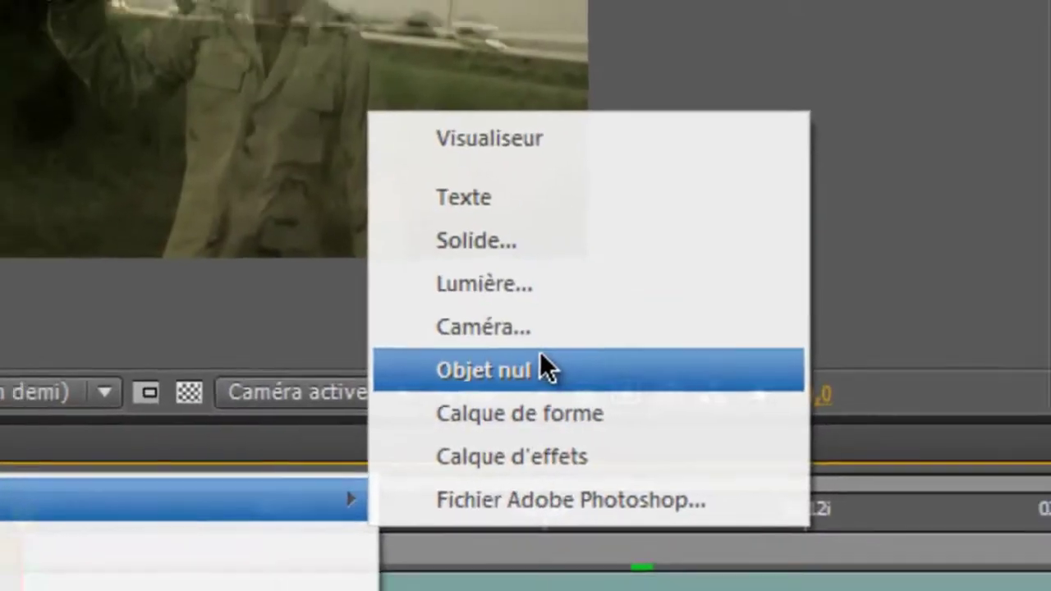
click(519, 367)
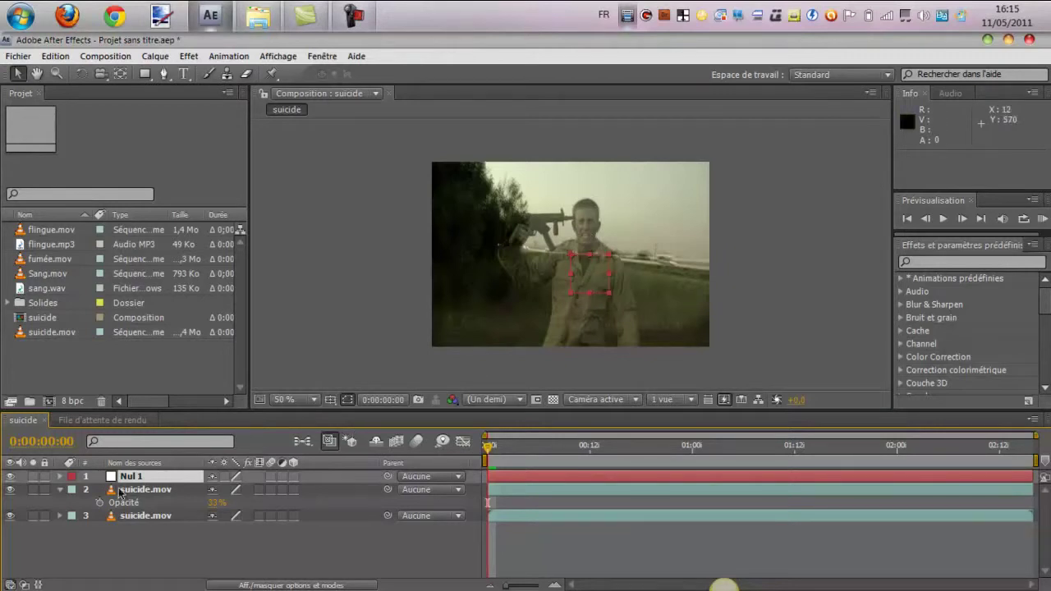
click(141, 517)
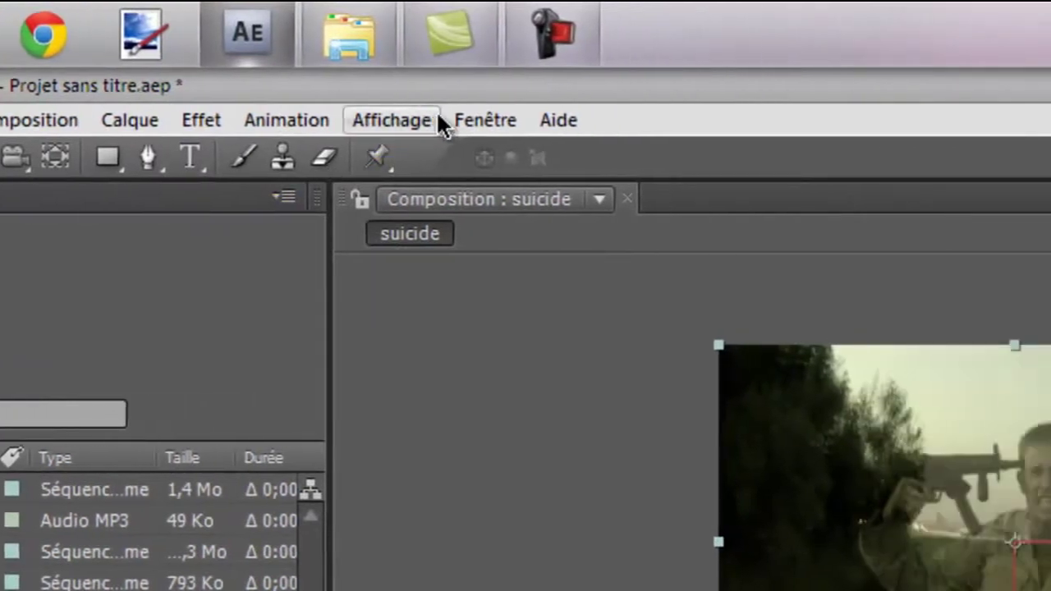
Start motion track Suivi 1 on suicide.mov from the Suivi panel with Rotation and Echelle enabled
click(660, 122)
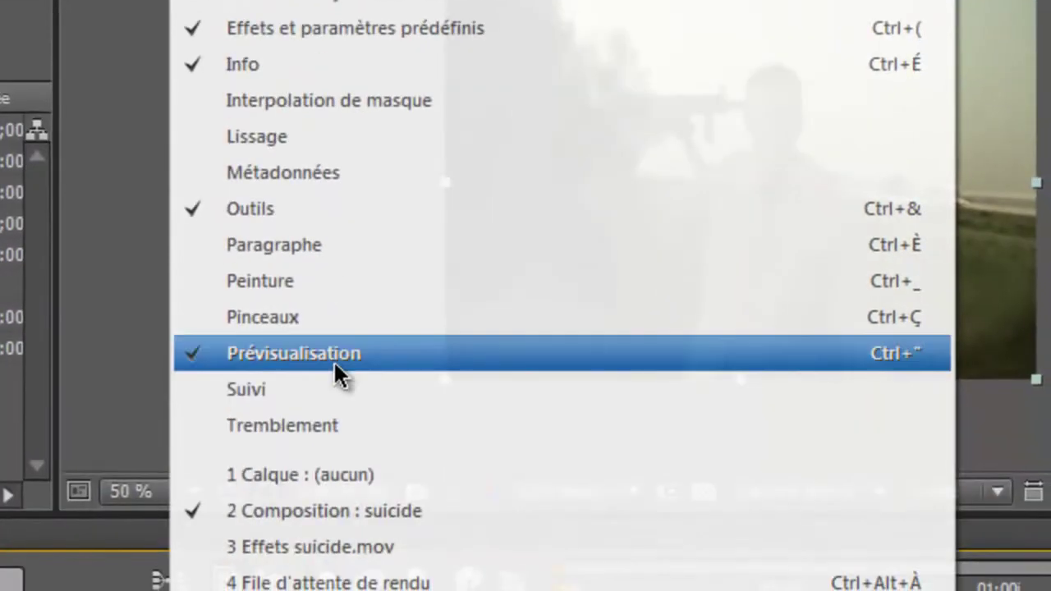
click(386, 564)
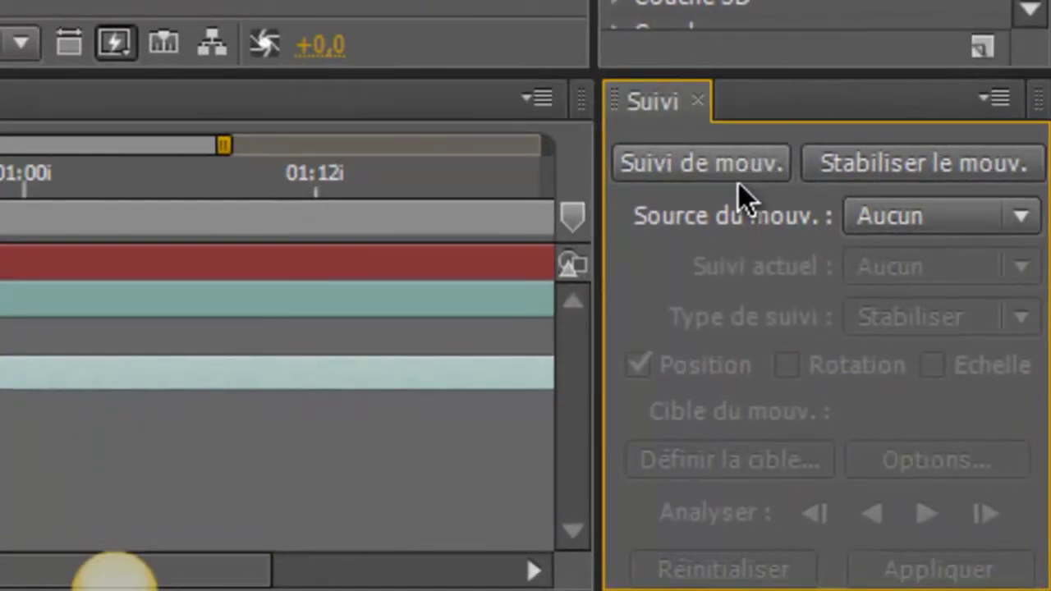
click(727, 162)
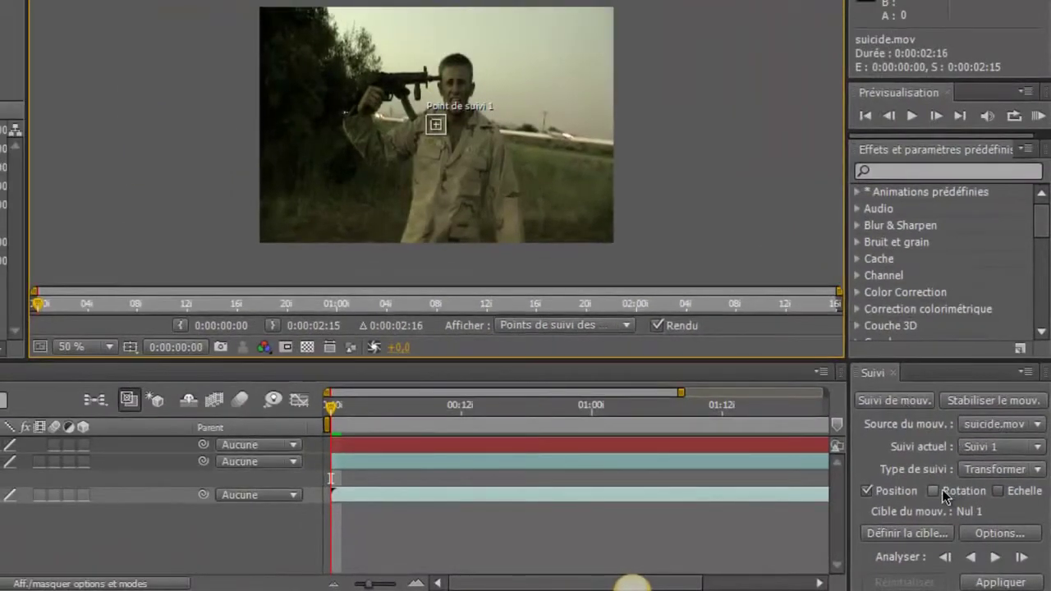
click(943, 490)
click(998, 491)
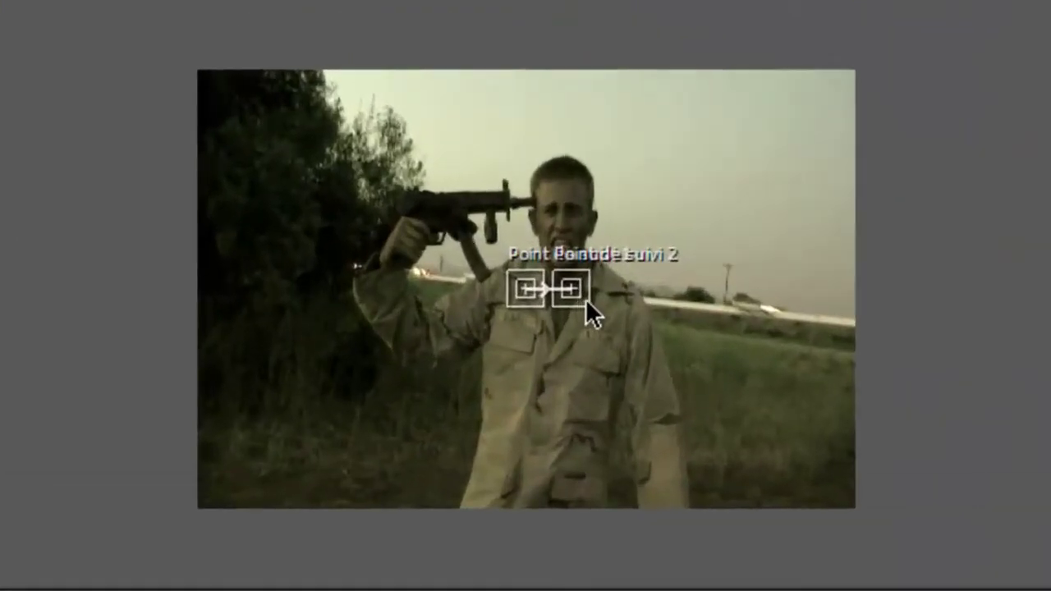
Put track point 2 on the horizon pole and track point 1 on the bushes, enlarging its search box
click(509, 206)
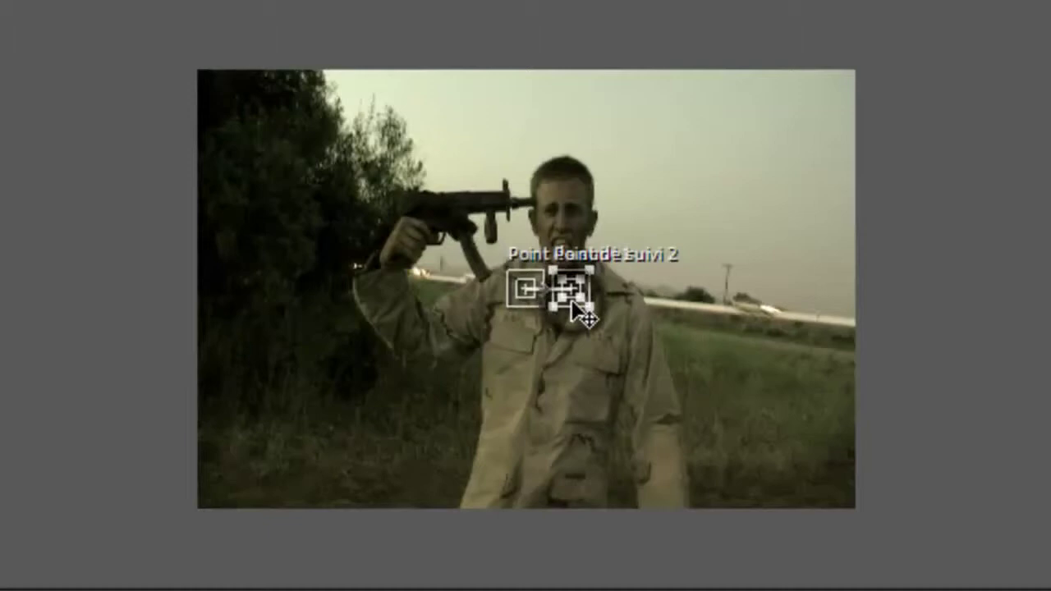
drag(574, 301, 727, 279)
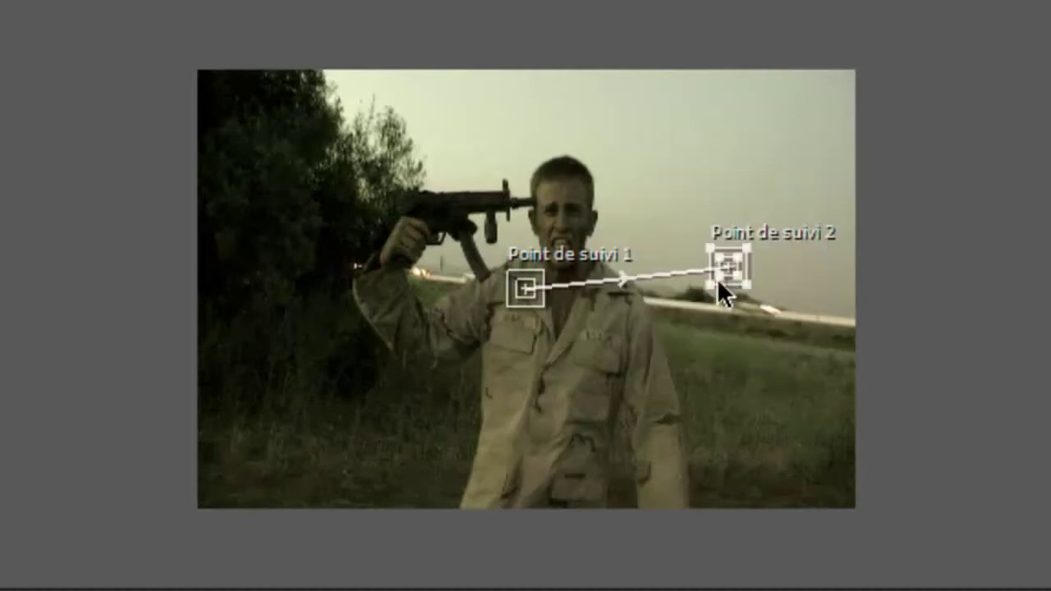
click(541, 298)
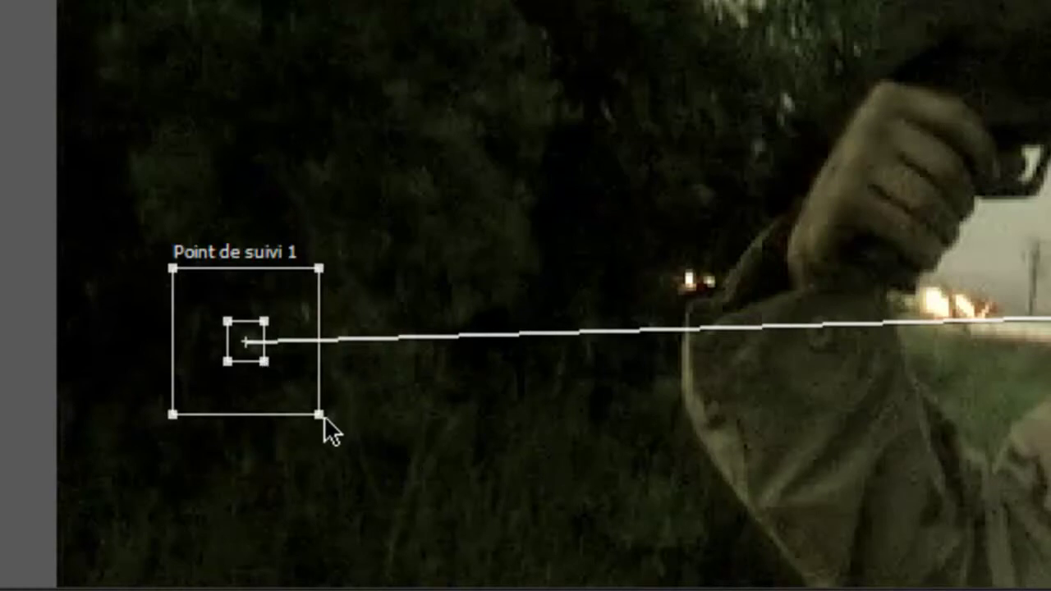
mouse_move(320, 415)
mouse_down()
mouse_move(333, 431)
mouse_move(321, 415)
mouse_up()
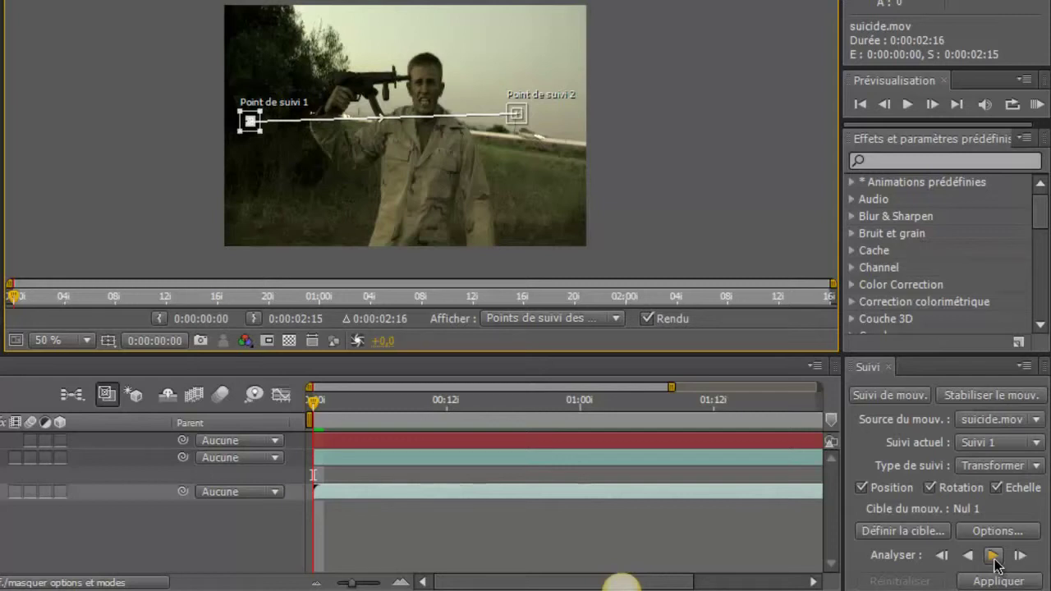
Run Analyser forward so both track points follow suicide.mov to its last frame
click(993, 556)
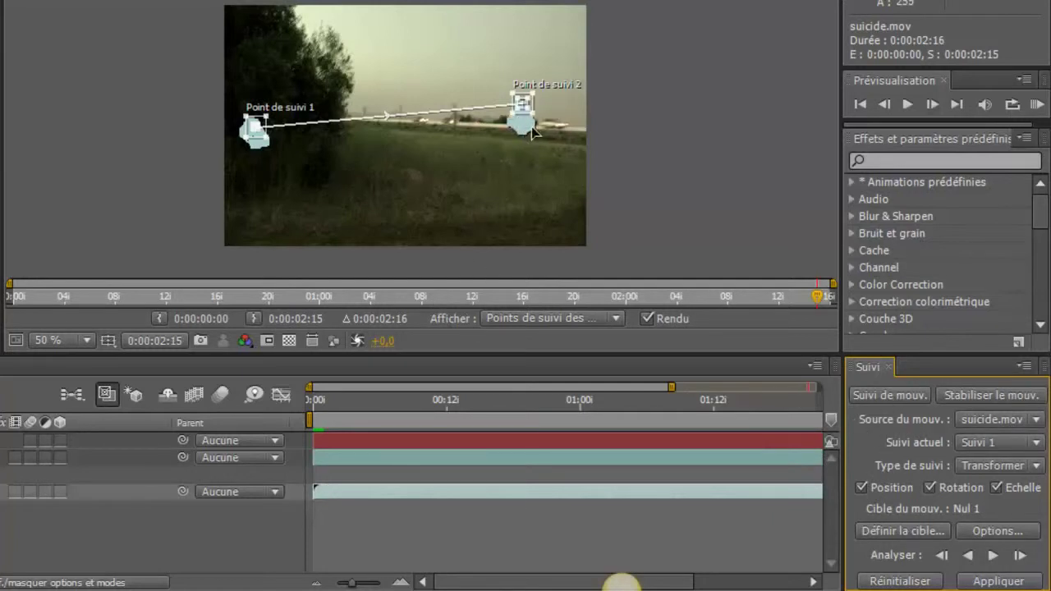
Apply the tracking data to Nul 1 in X and Y
click(992, 555)
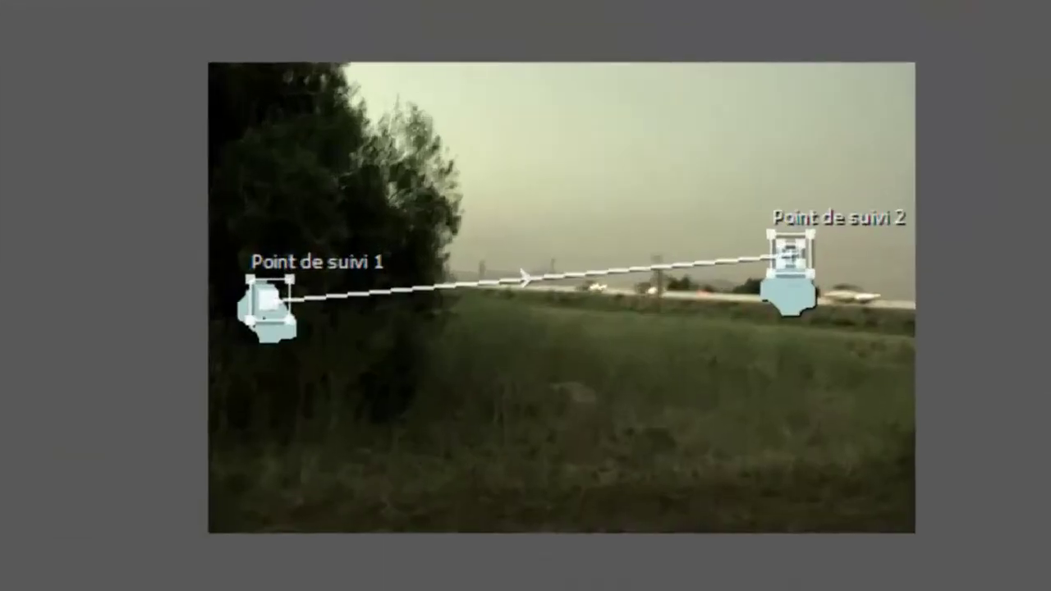
click(773, 273)
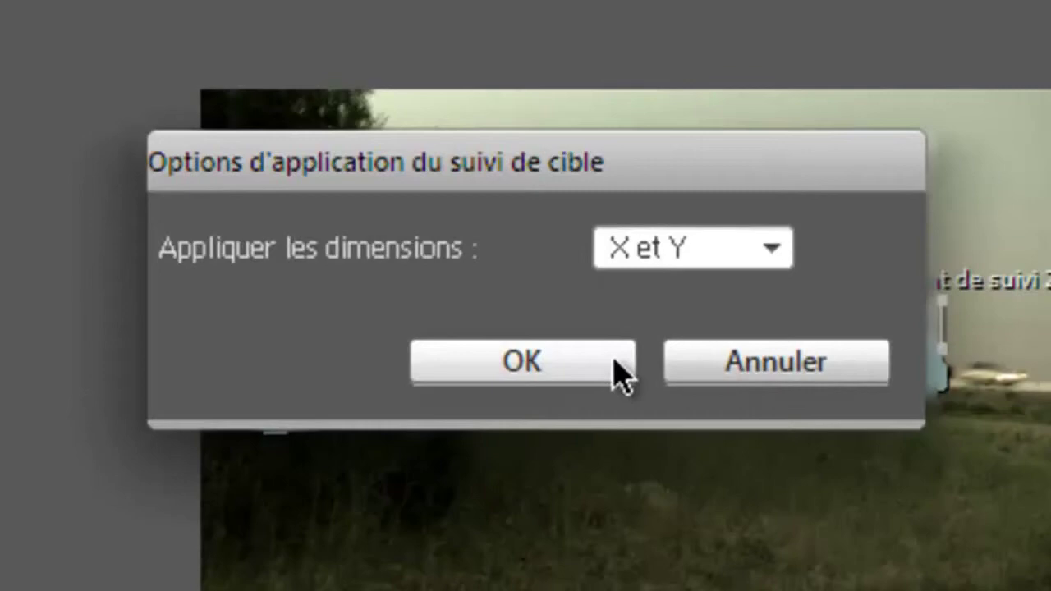
click(614, 361)
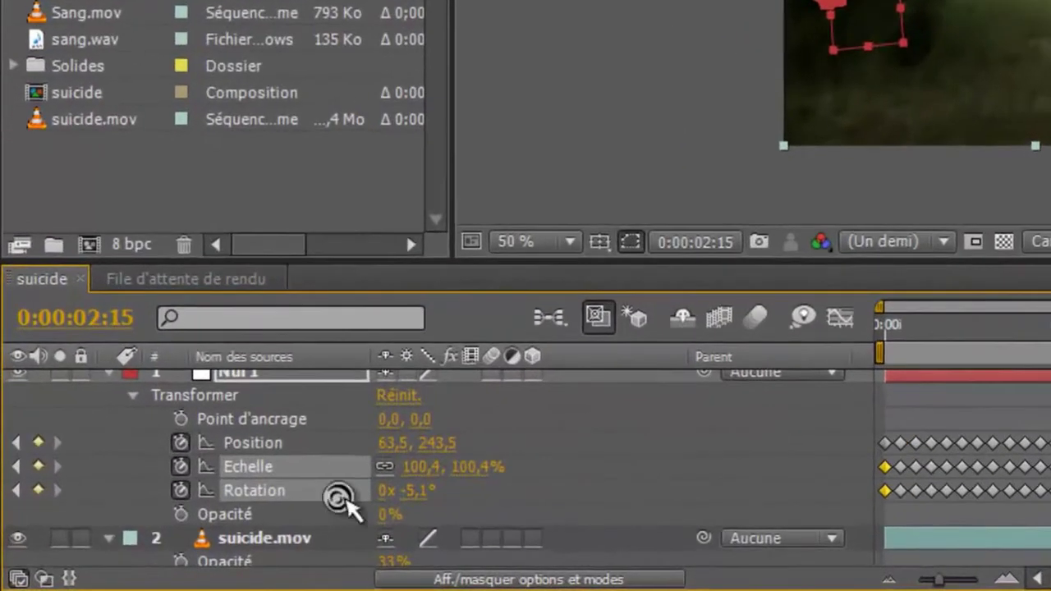
Collapse Nul 1's transform properties and layer 2's opacity property in the layer list
scroll(190, 543, up, 1)
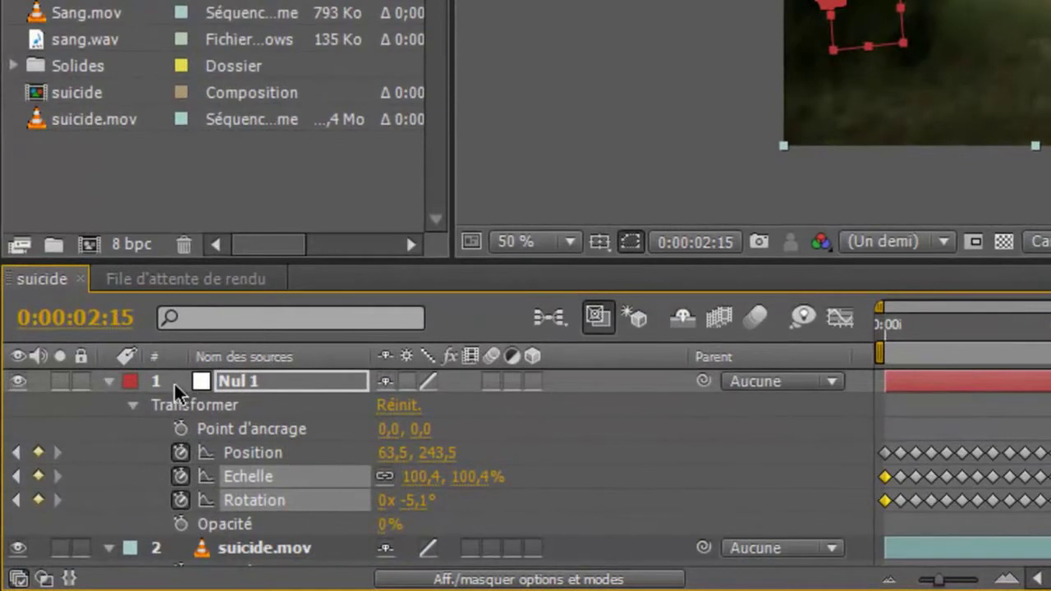
click(107, 382)
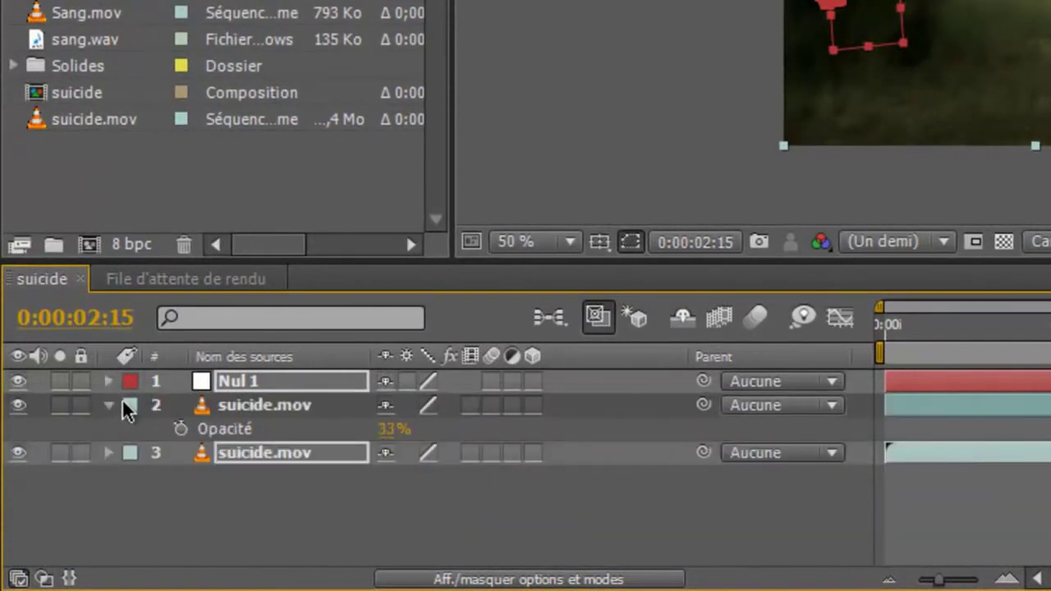
click(114, 408)
click(188, 462)
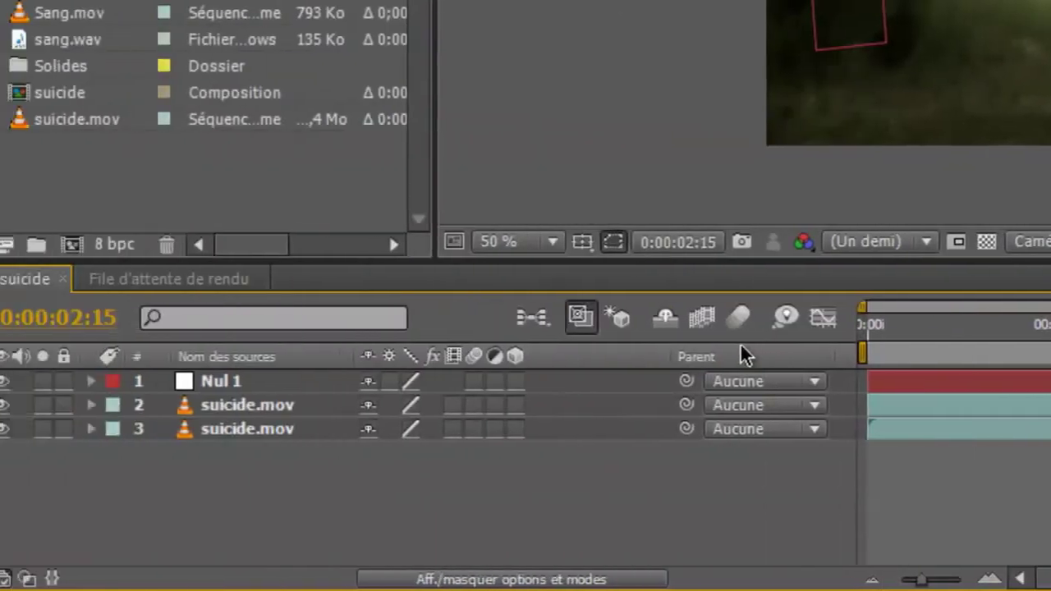
click(233, 380)
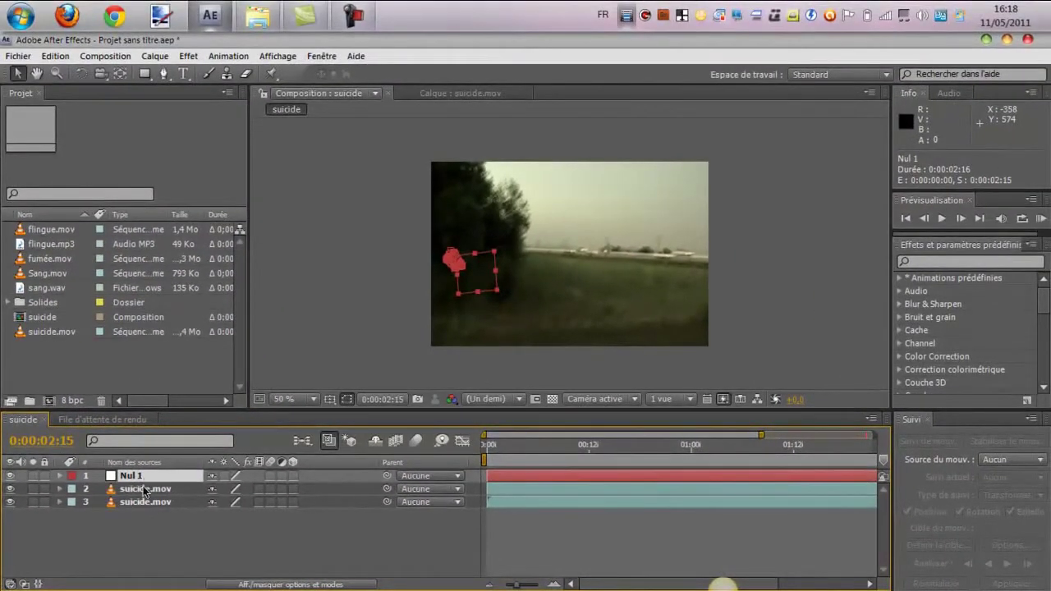
click(145, 488)
click(141, 476)
key(space)
key(space)
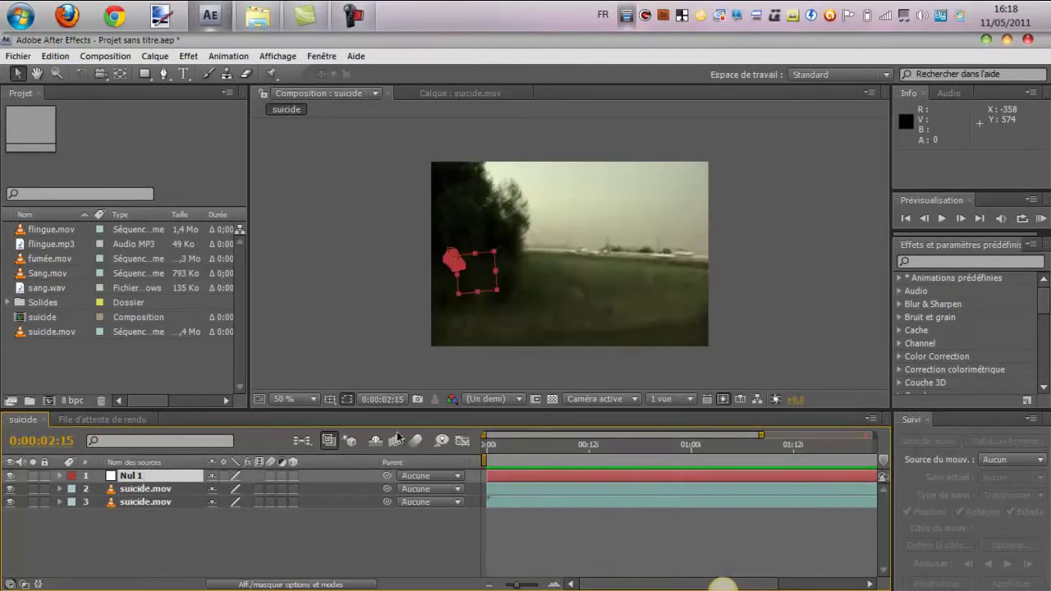
drag(488, 448, 519, 448)
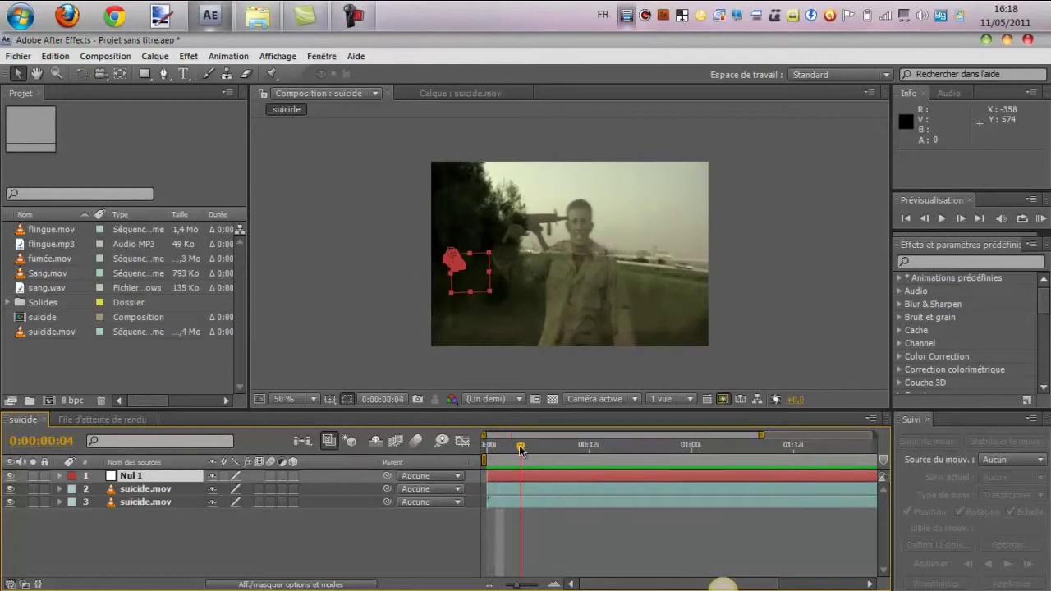
drag(520, 450, 486, 446)
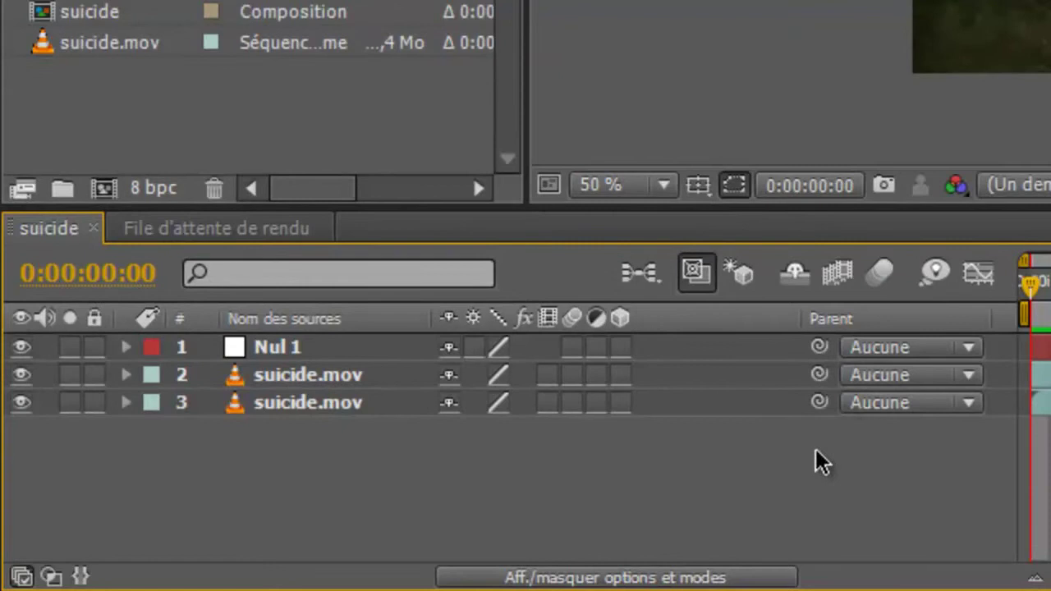
Parent layer 2 suicide.mov to Nul 1 with the pick-whip
click(282, 377)
click(288, 410)
click(281, 375)
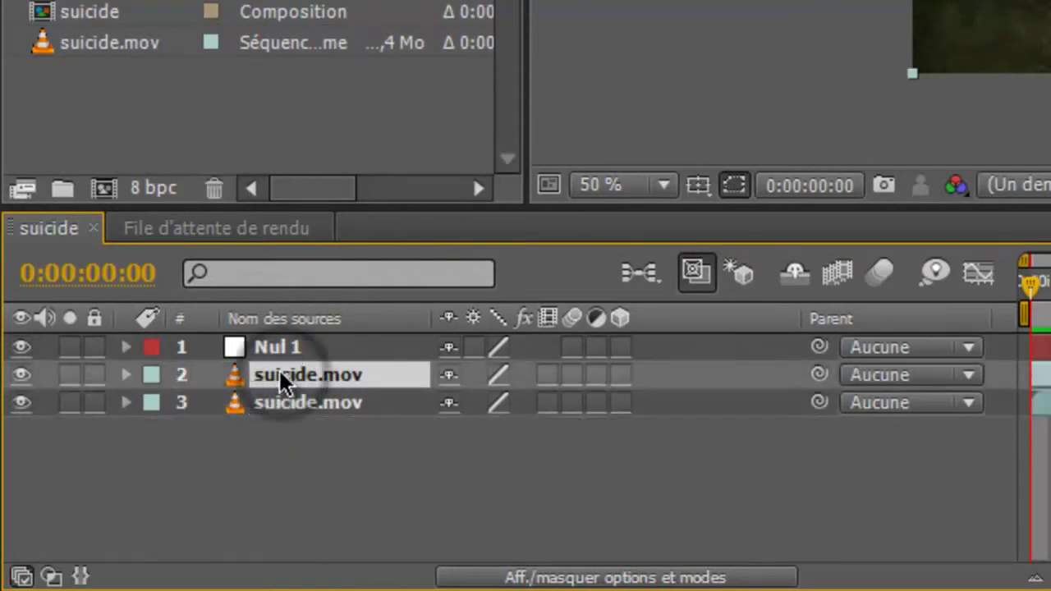
click(282, 408)
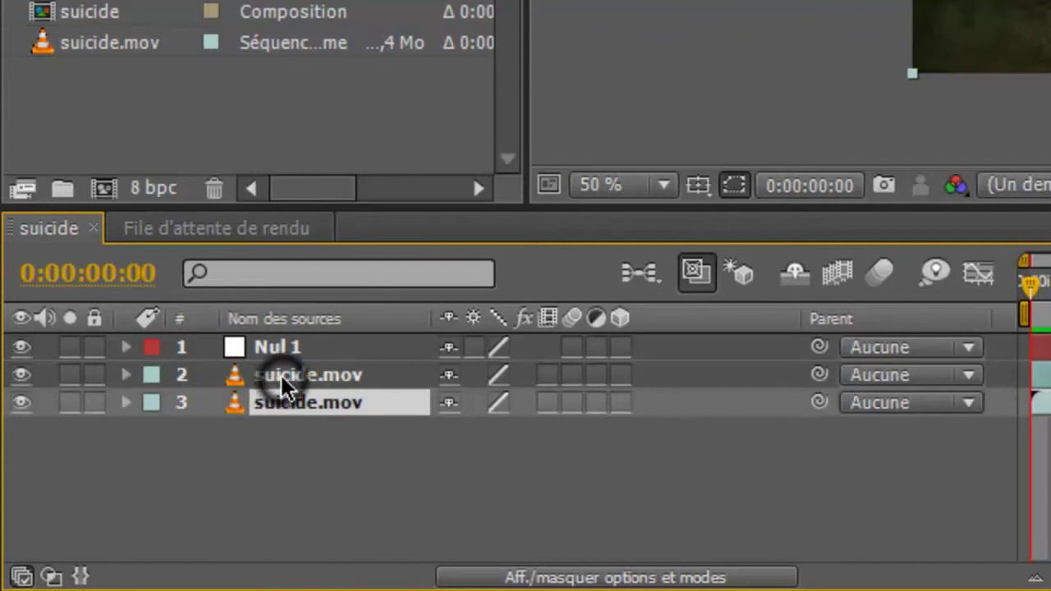
click(296, 375)
drag(818, 376, 298, 344)
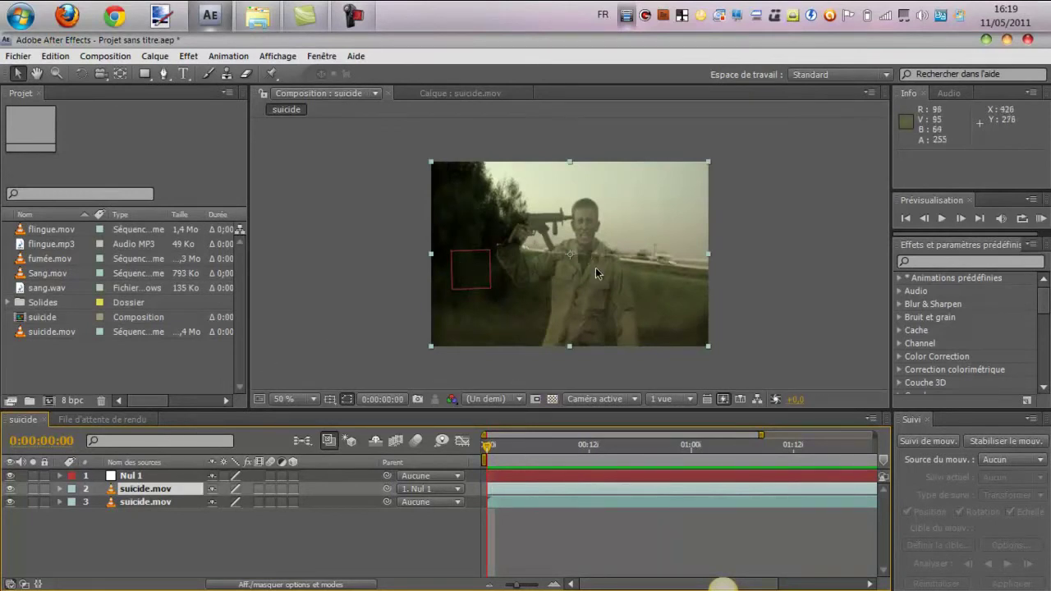
Nudge layer 2 slightly down to line up with the footage and play back to check
drag(595, 268, 596, 275)
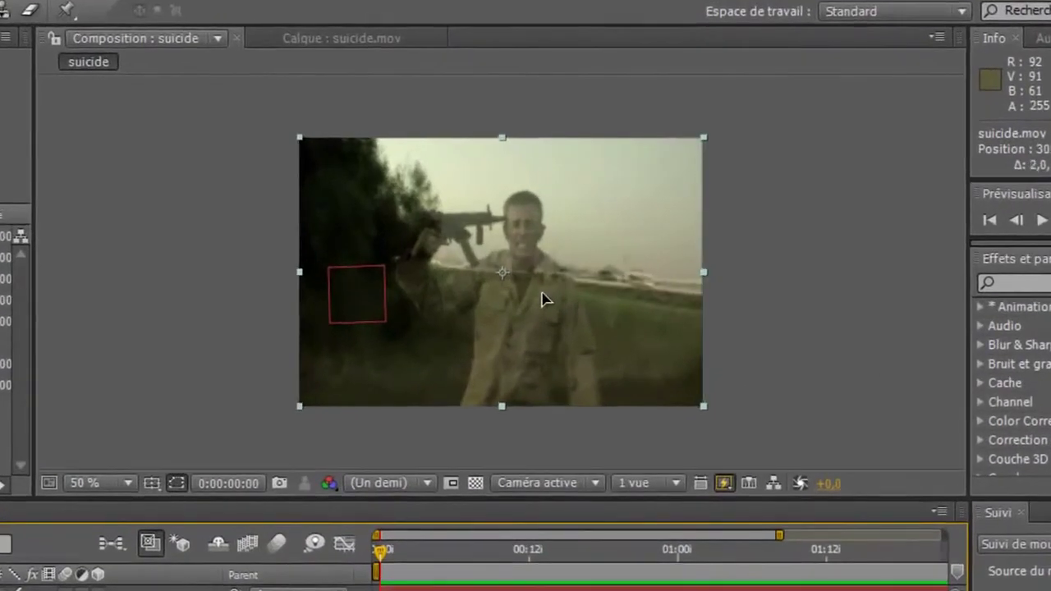
drag(542, 300, 544, 305)
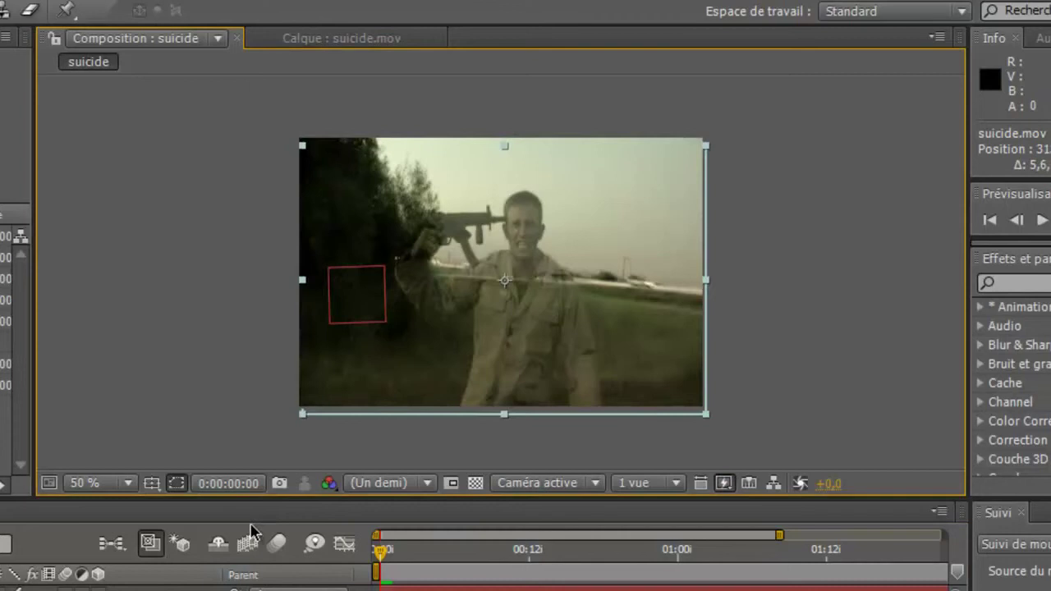
key(space)
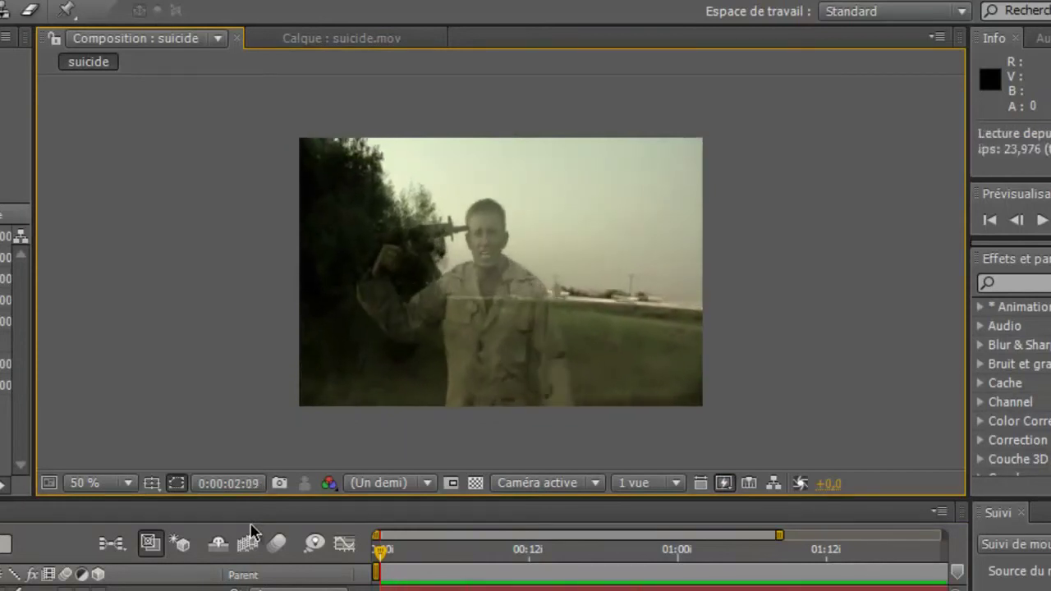